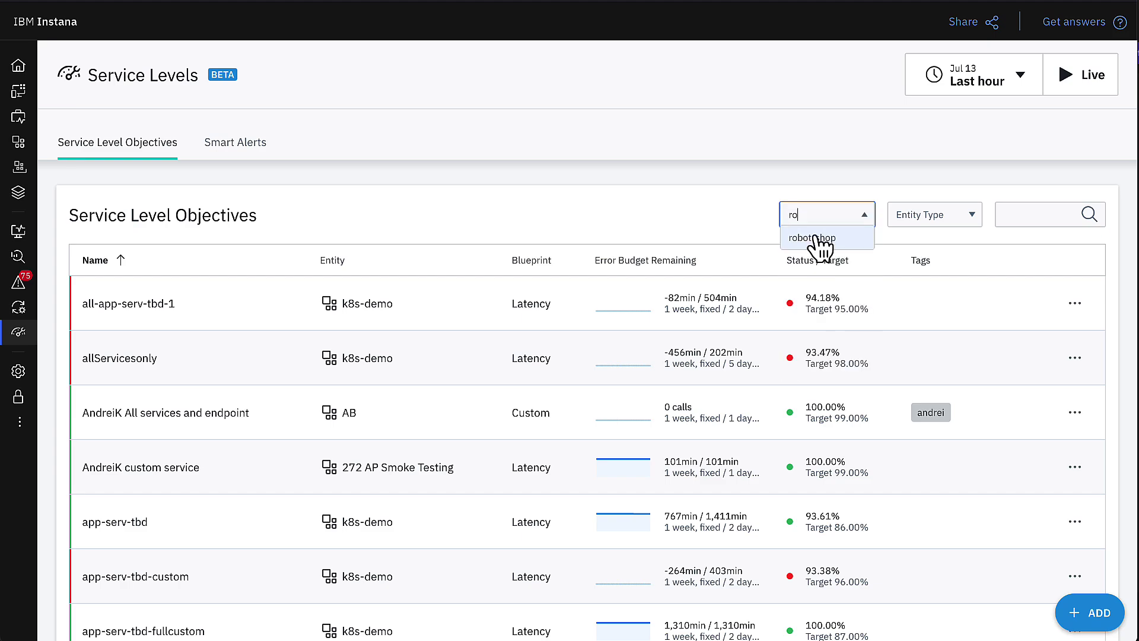
- Filter the Service Level Objectives list by the robot-shop tag and the Application entity type
{"action": "left_click", "coordinate": [814, 237]}
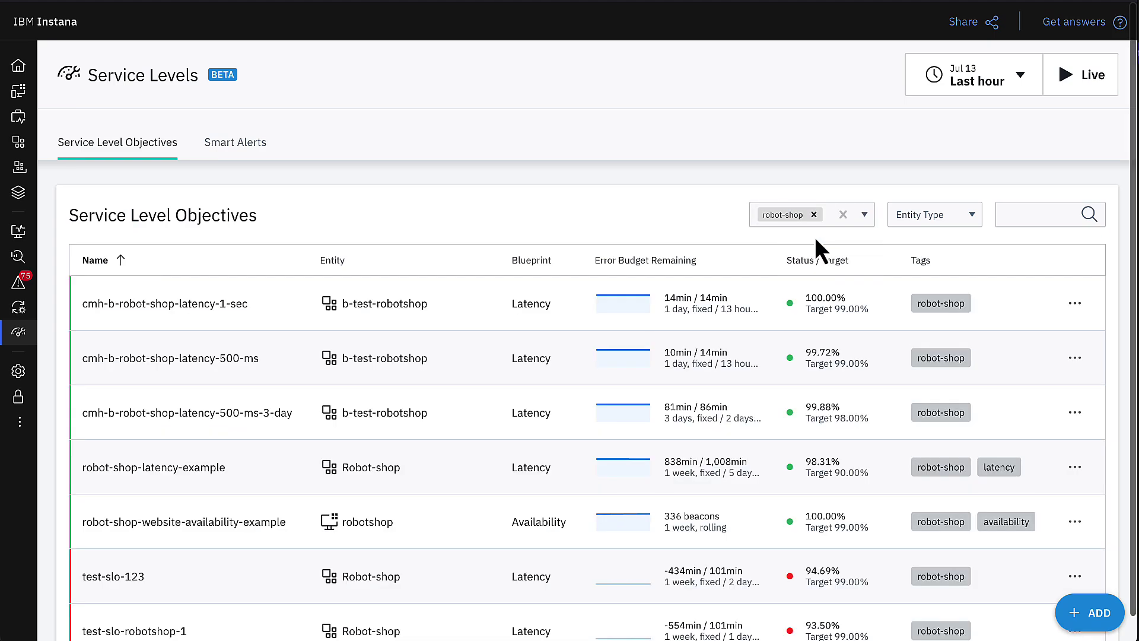
{"action": "left_click", "coordinate": [944, 223]}
{"action": "left_click", "coordinate": [937, 237]}
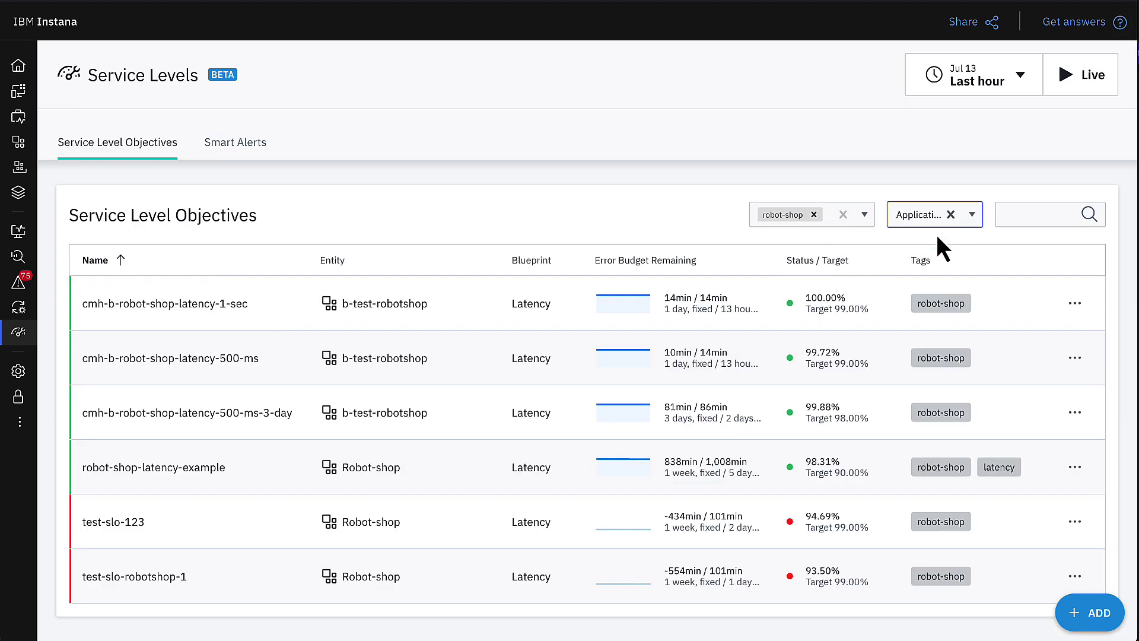
{"action": "left_click", "coordinate": [1075, 305]}
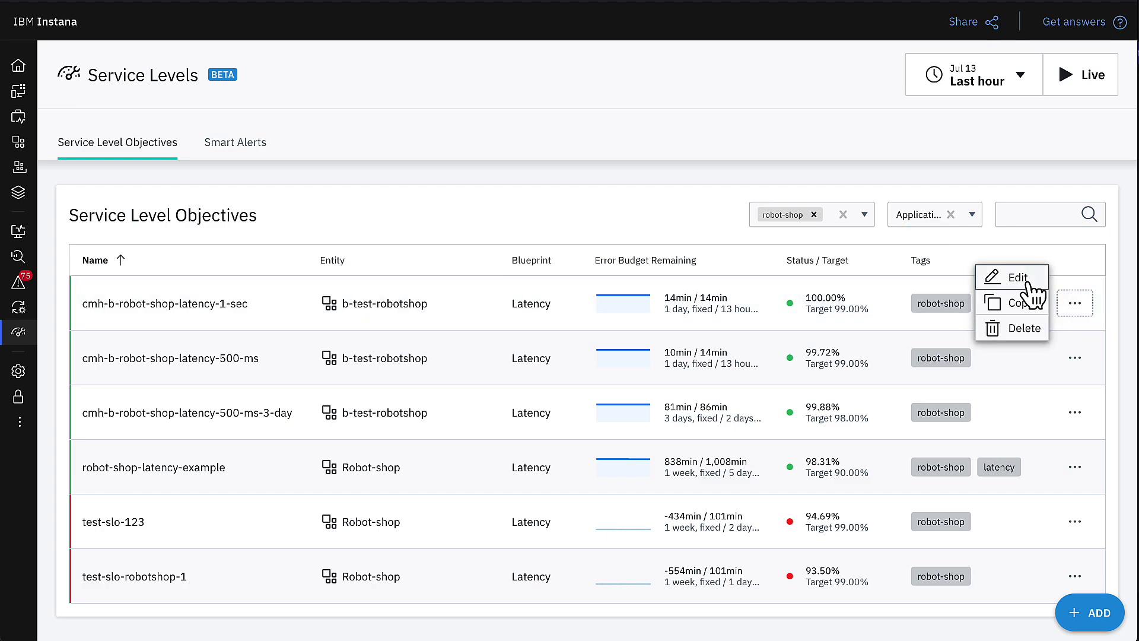
{"action": "left_click", "coordinate": [889, 156]}
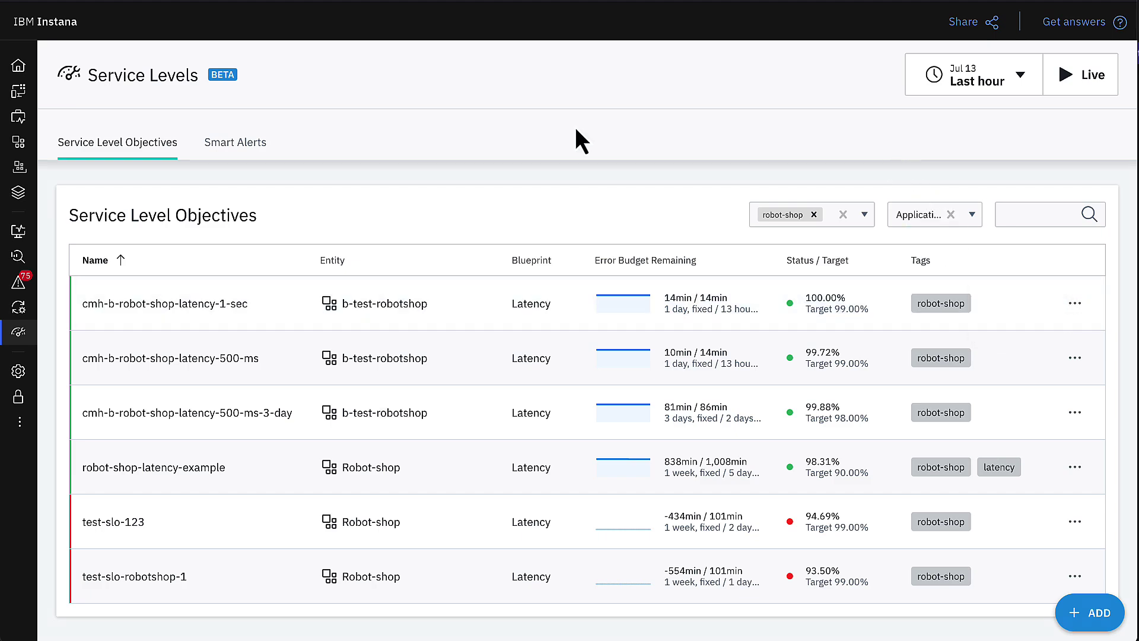
- Start creating a new Service Level Objective and select the application b-test-robotshop as its entity
{"action": "left_click", "coordinate": [1092, 615]}
{"action": "left_click", "coordinate": [1049, 537]}
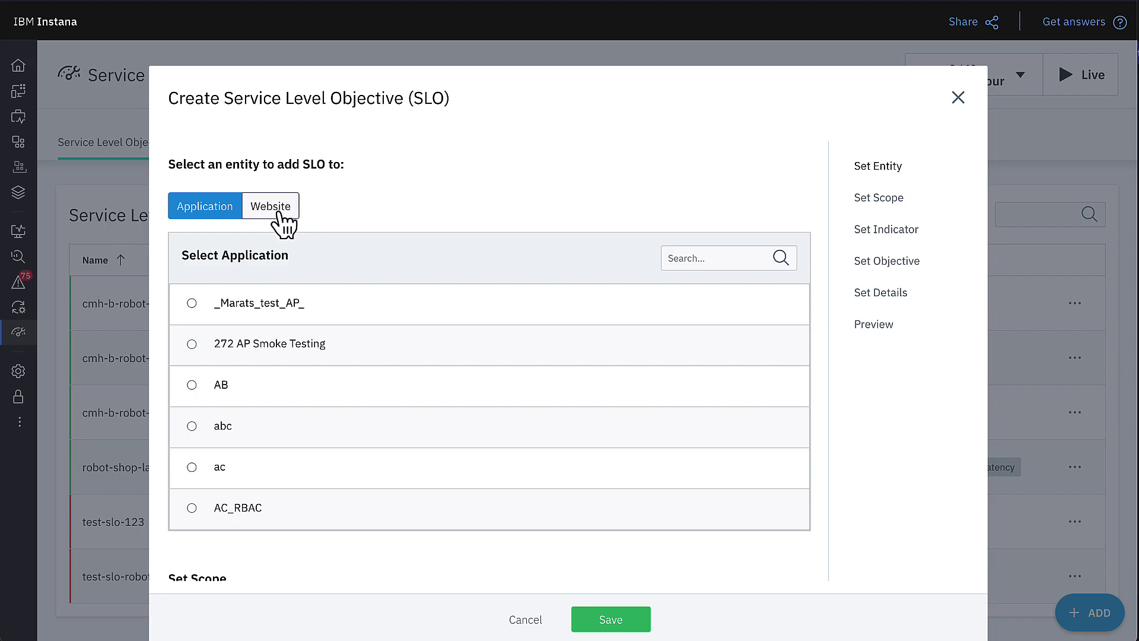
{"action": "left_click", "coordinate": [705, 252]}
{"action": "type", "text": "b"}
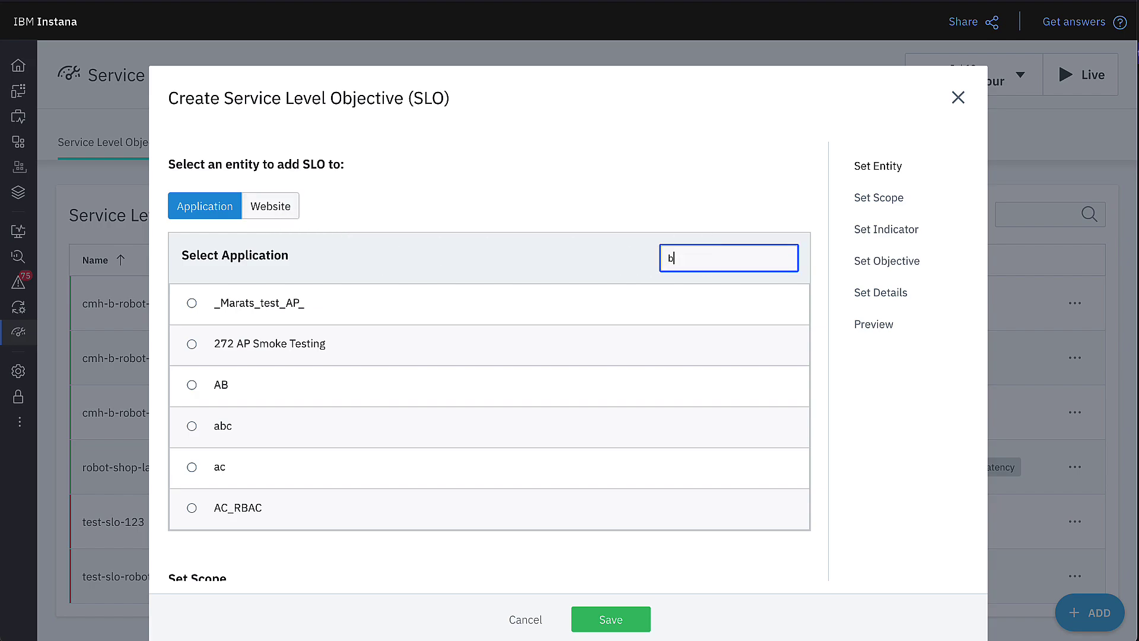
{"action": "type", "text": "-test-ro"}
{"action": "left_click", "coordinate": [204, 309]}
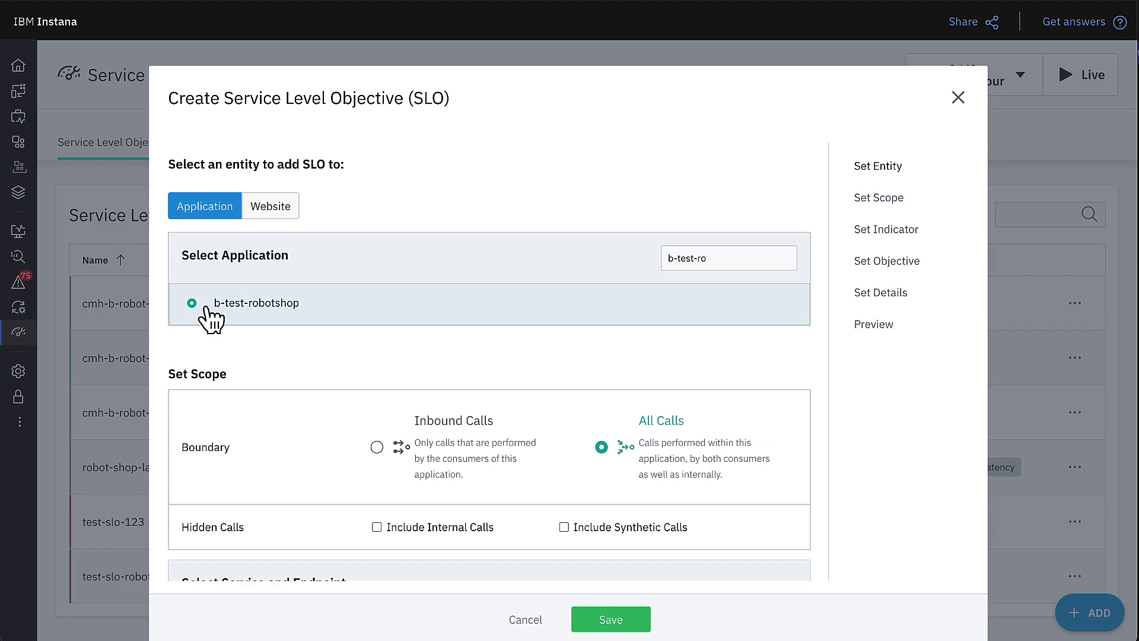
- Review the scope settings of the new objective and examine the Availability and Custom indicator blueprints
{"action": "scroll", "coordinate": [473, 347], "scroll_direction": "down", "scroll_amount": 2}
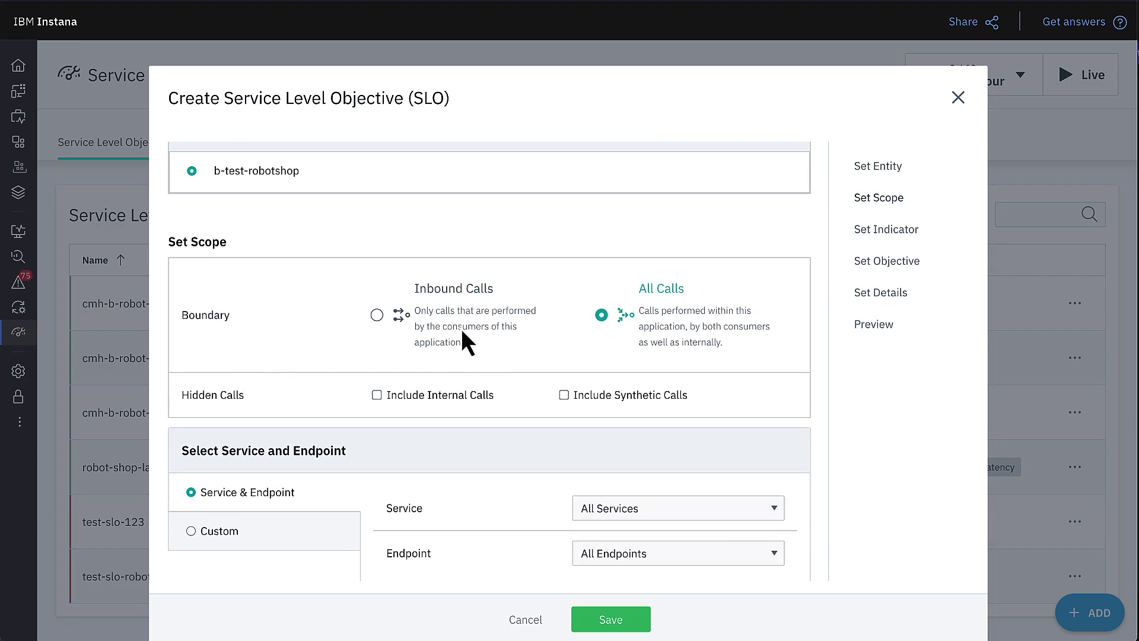
{"action": "scroll", "coordinate": [522, 415], "scroll_direction": "down", "scroll_amount": 1}
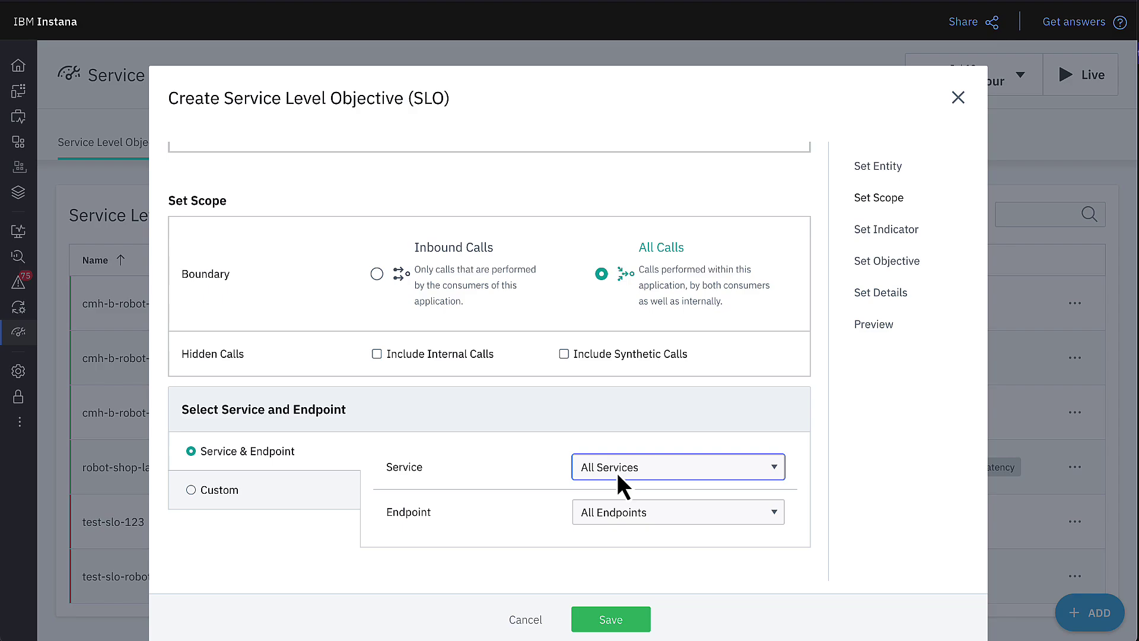
{"action": "scroll", "coordinate": [481, 524], "scroll_direction": "down", "scroll_amount": 3}
{"action": "scroll", "coordinate": [479, 524], "scroll_direction": "down", "scroll_amount": 3}
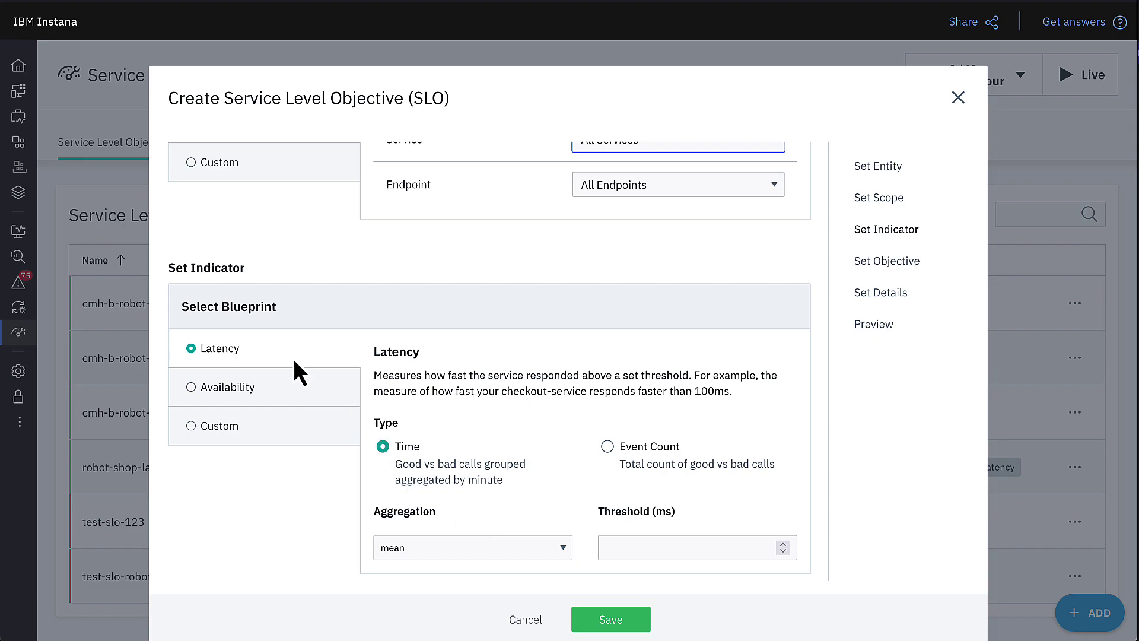
{"action": "left_click", "coordinate": [246, 386]}
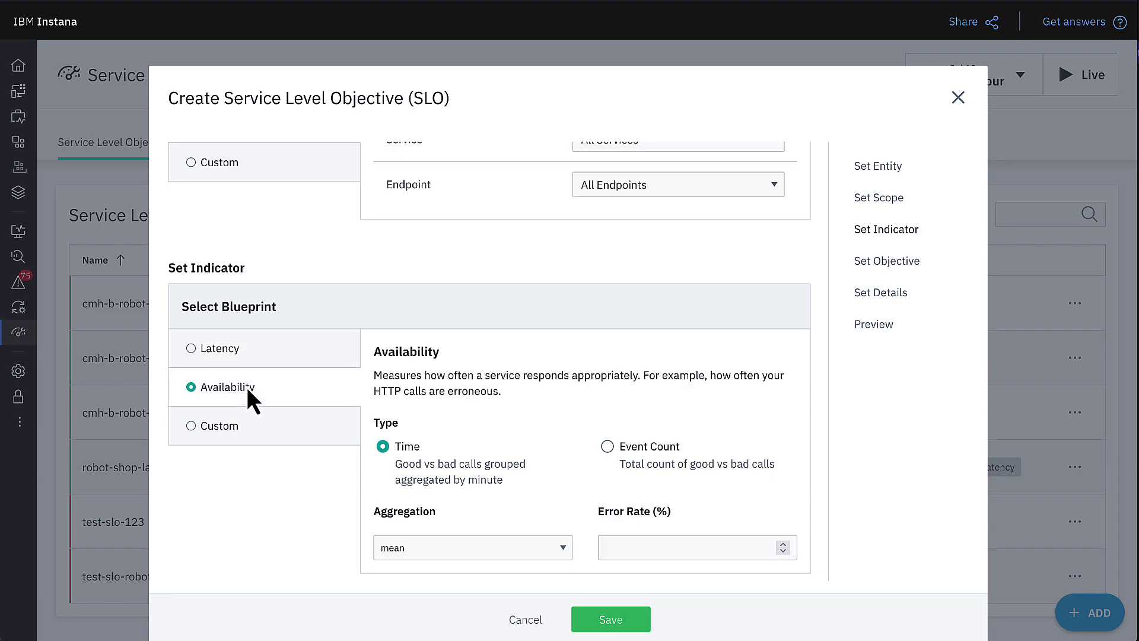
{"action": "left_click", "coordinate": [217, 442]}
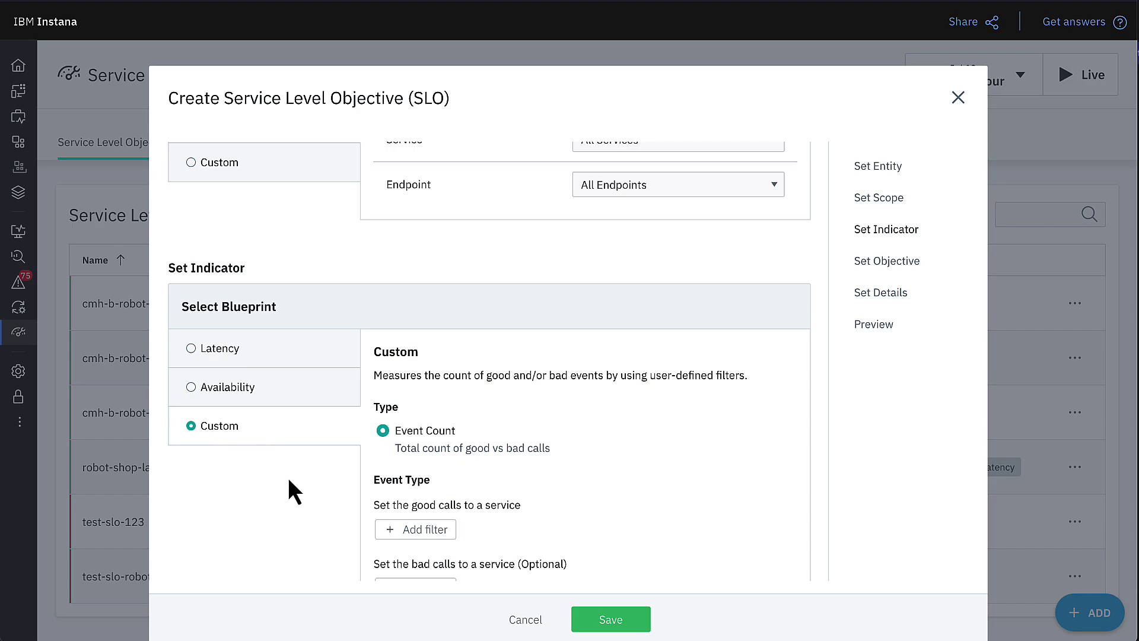
{"action": "scroll", "coordinate": [287, 477], "scroll_direction": "down", "scroll_amount": 1}
- Choose the Latency blueprint for the indicator and set its threshold to 500 ms
{"action": "left_click", "coordinate": [237, 314]}
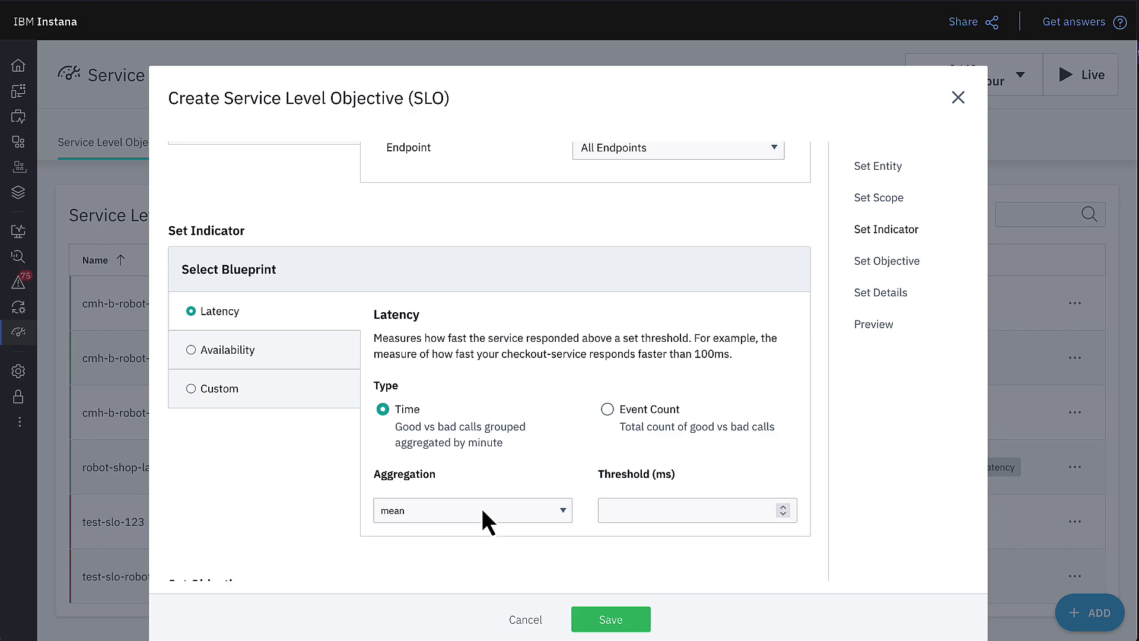
{"action": "left_click", "coordinate": [685, 509]}
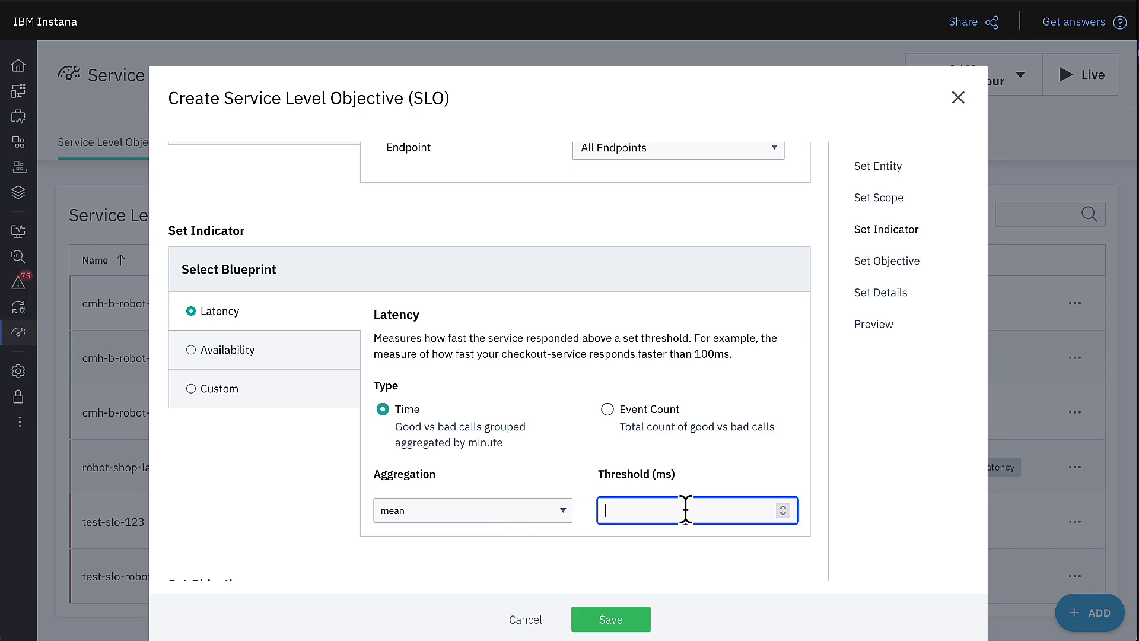
{"action": "type", "text": "500"}
{"action": "left_click", "coordinate": [828, 499]}
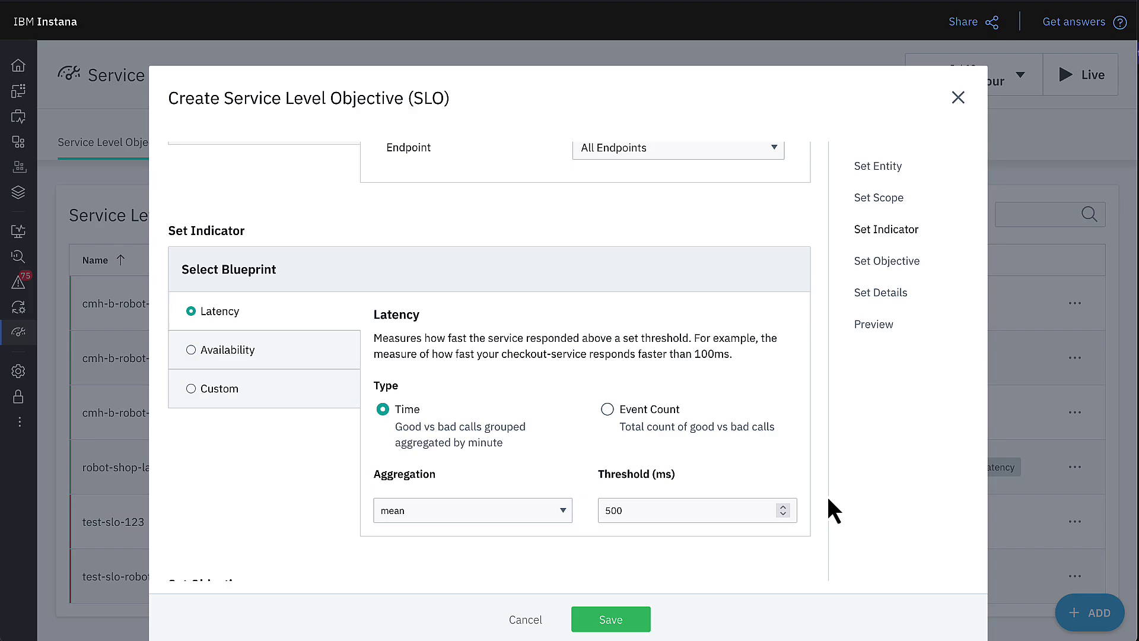
- Set the SLO target to 99.0% with a fixed time window of 1 week
{"action": "scroll", "coordinate": [828, 500], "scroll_direction": "down", "scroll_amount": 5}
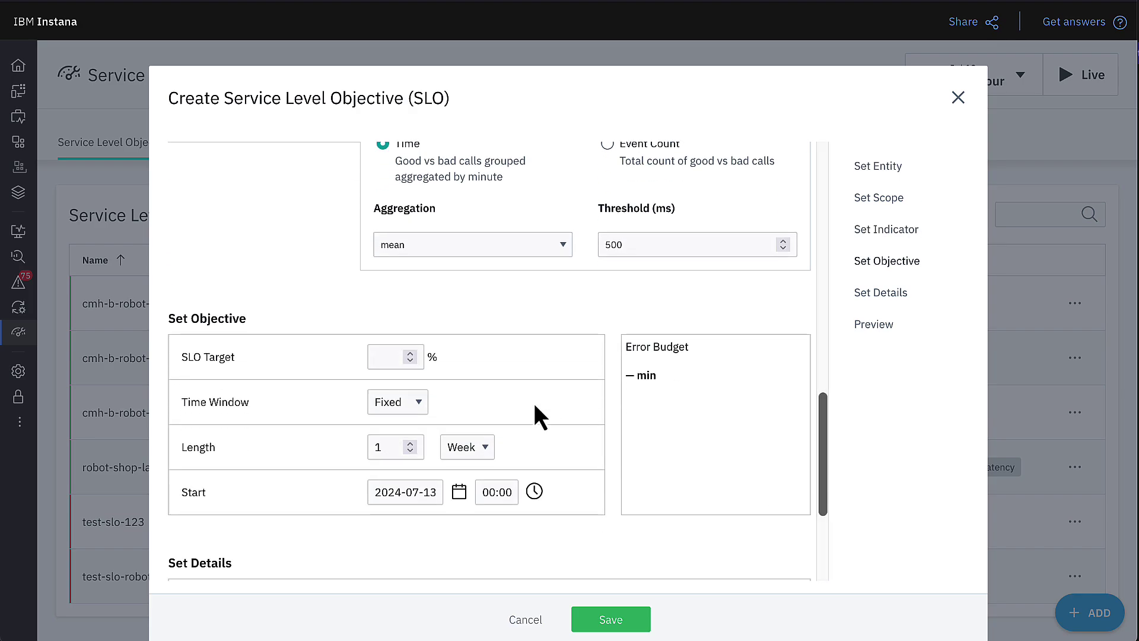
{"action": "left_click", "coordinate": [386, 357]}
{"action": "type", "text": "99."}
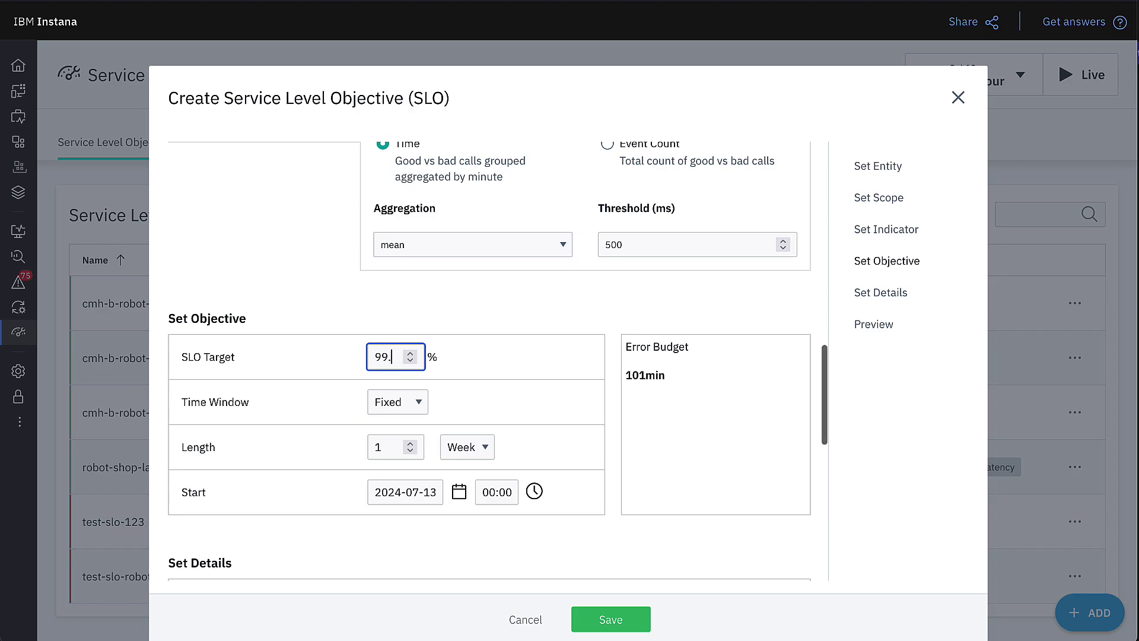
{"action": "type", "text": "0"}
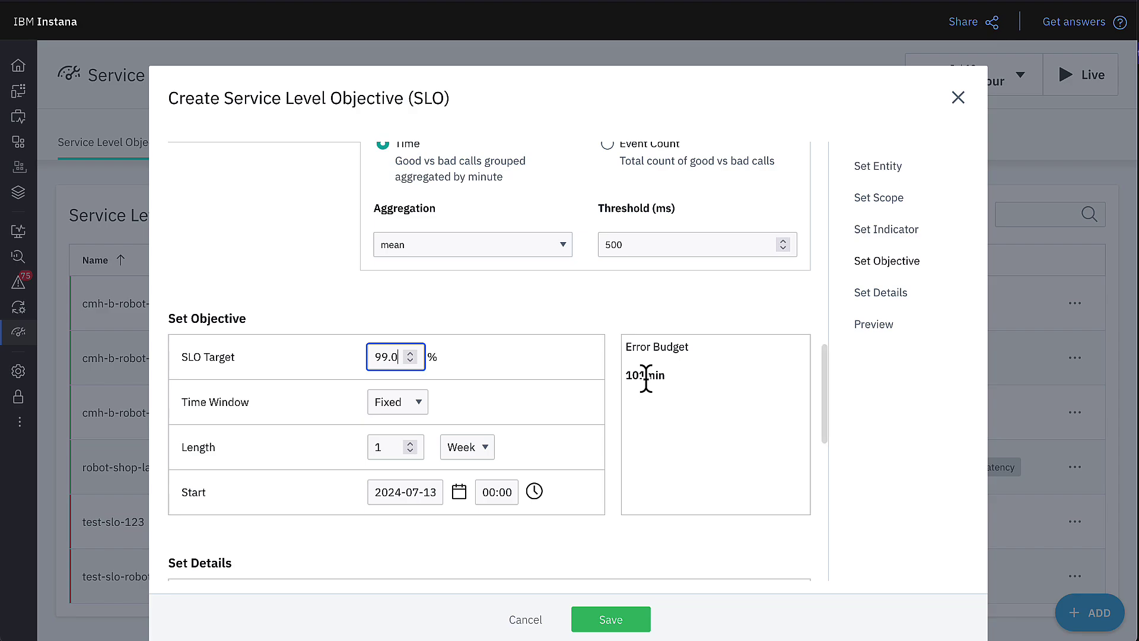
{"action": "left_click", "coordinate": [419, 401]}
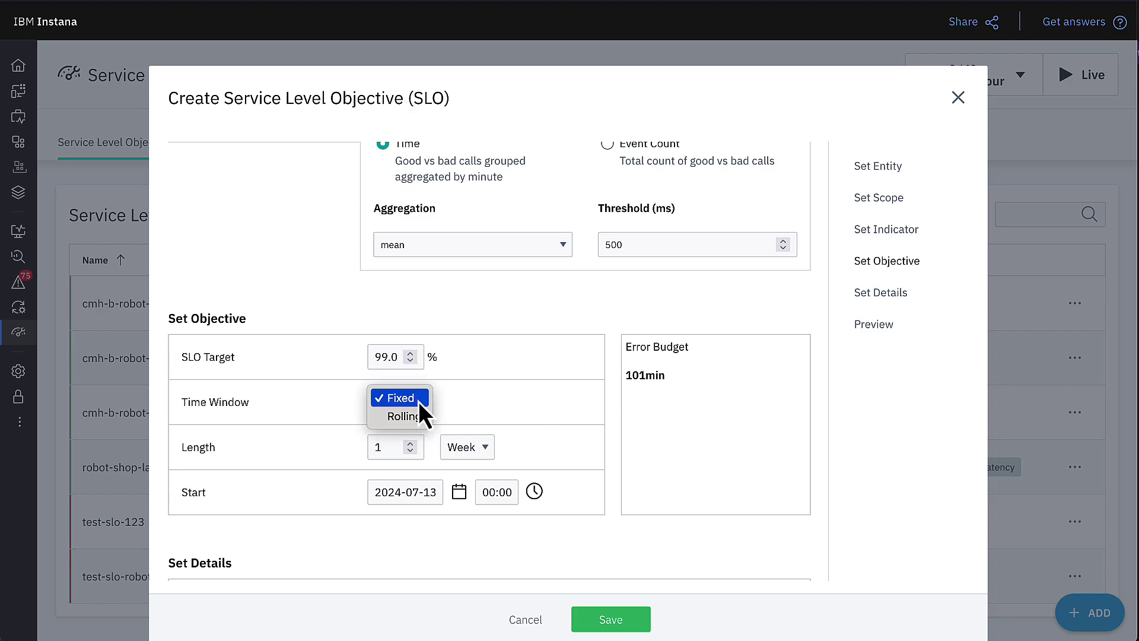
{"action": "left_click", "coordinate": [411, 403]}
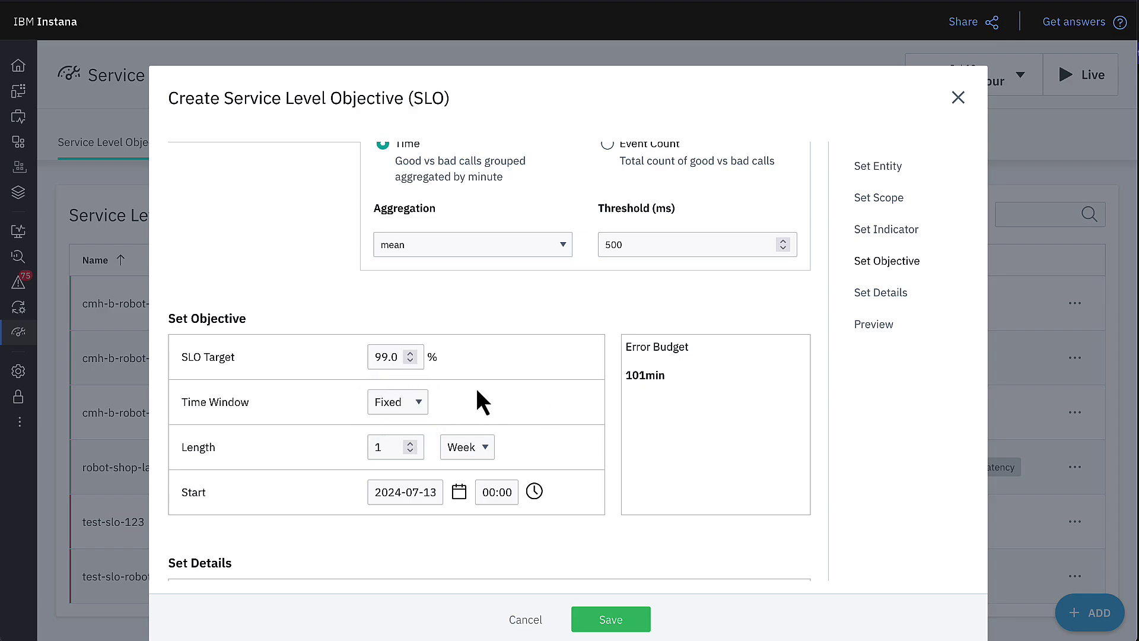
{"action": "left_click", "coordinate": [483, 451]}
{"action": "left_click", "coordinate": [482, 444]}
- Name the objective robot-shop-slo-500ms-test and assign it the robot-shop tag
{"action": "scroll", "coordinate": [565, 511], "scroll_direction": "down", "scroll_amount": 3}
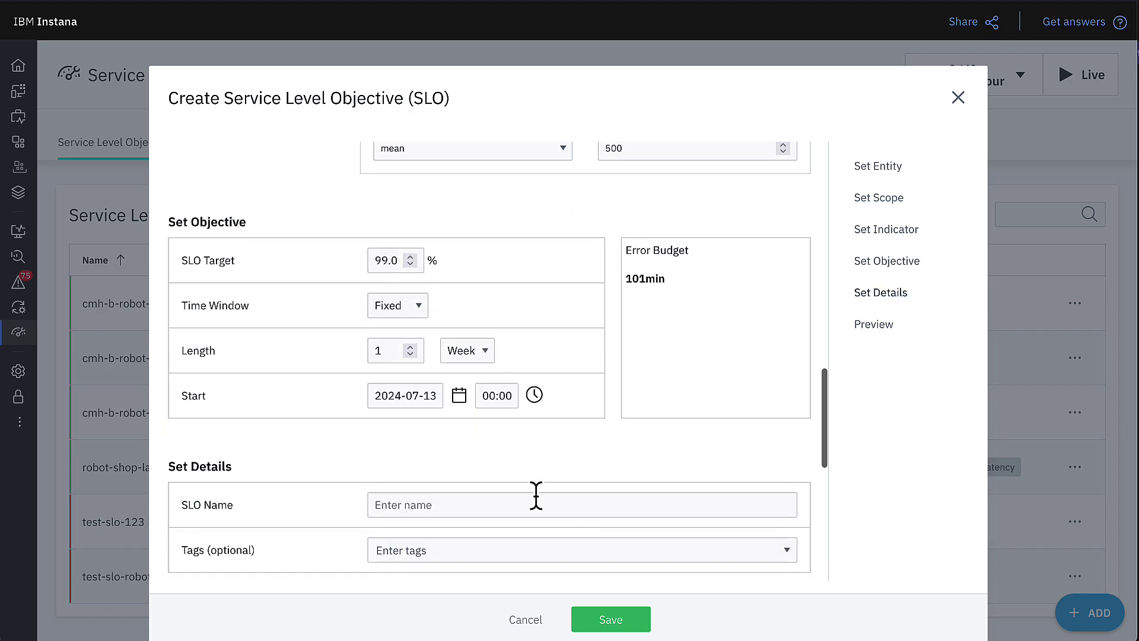
{"action": "scroll", "coordinate": [549, 467], "scroll_direction": "down", "scroll_amount": 2}
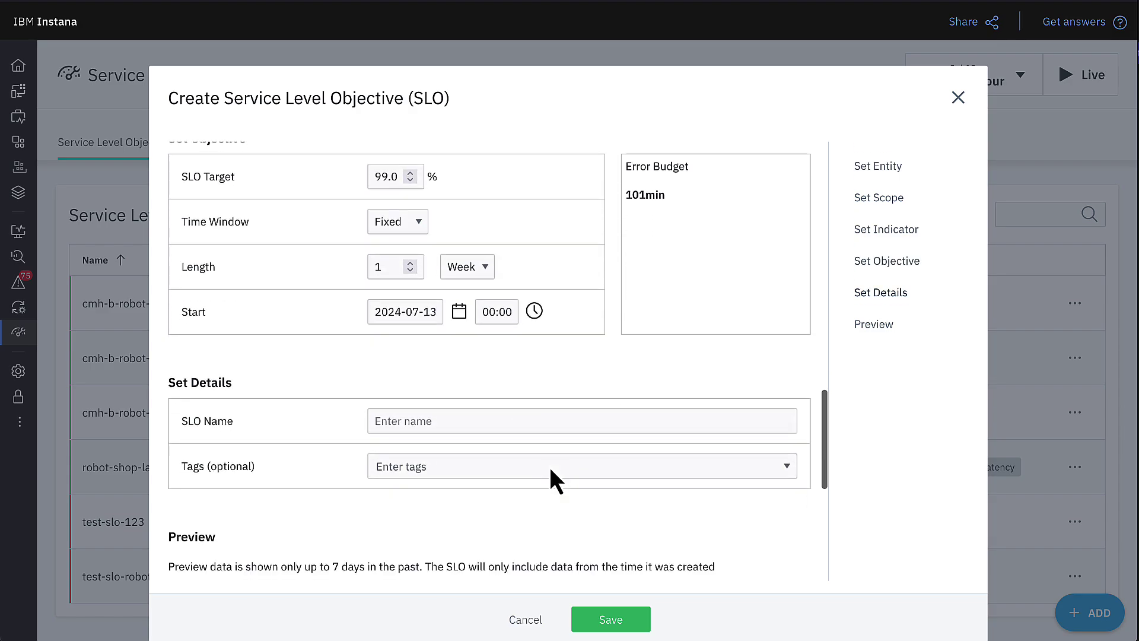
{"action": "left_click", "coordinate": [475, 419]}
{"action": "type", "text": "robot-shop-slo-500ms-test"}
{"action": "left_click", "coordinate": [467, 466]}
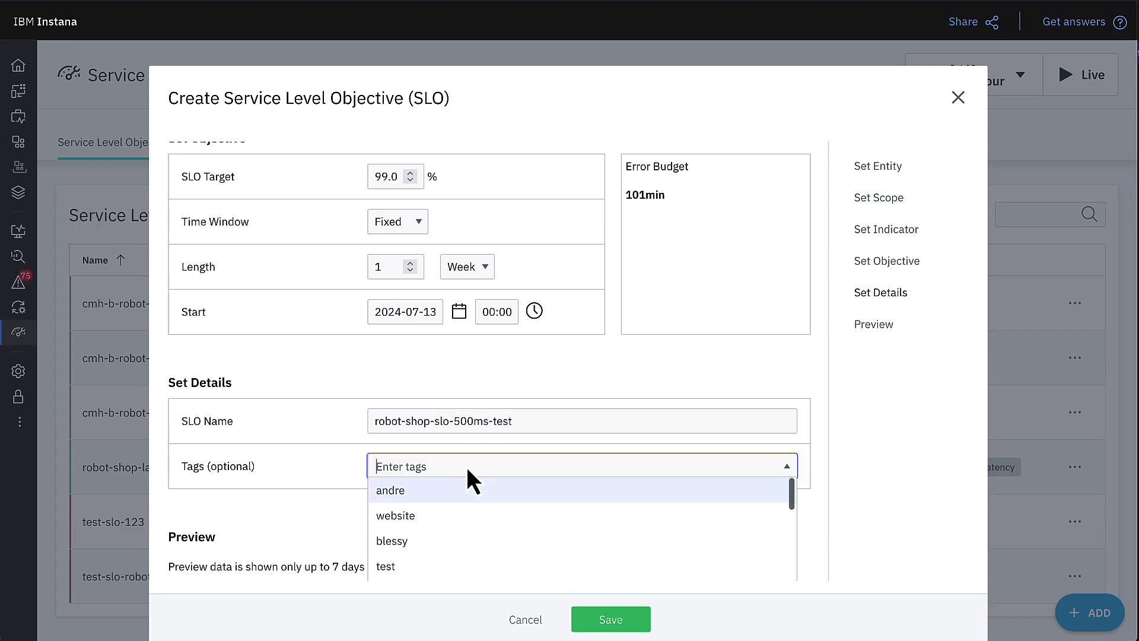
{"action": "type", "text": "ro"}
{"action": "left_click", "coordinate": [459, 486]}
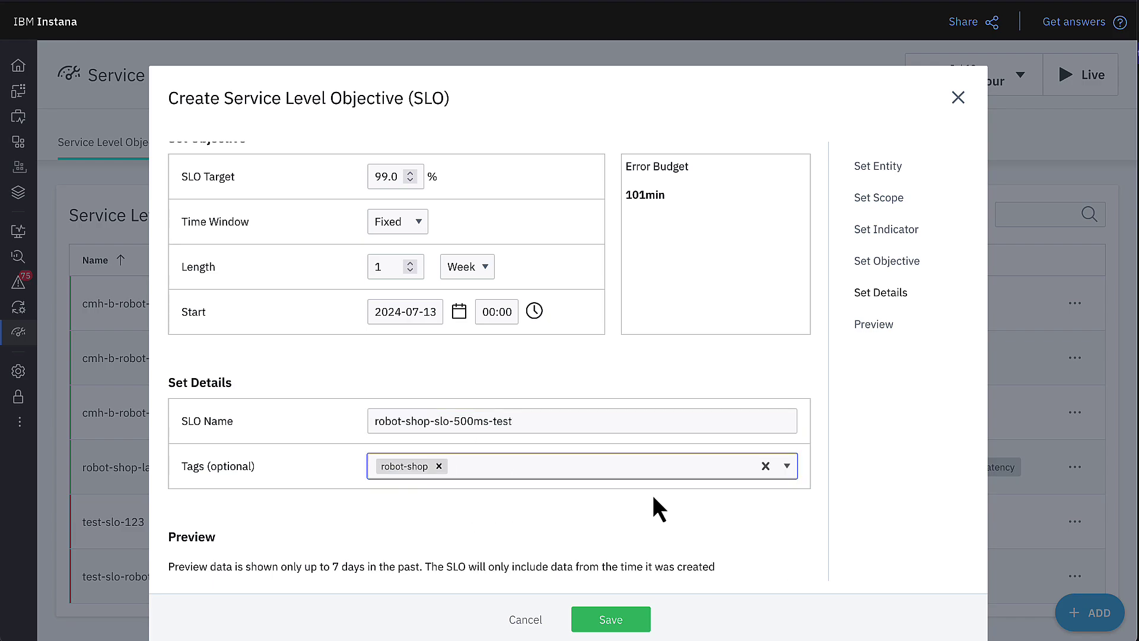
- Check the preview of the new objective and save it
{"action": "scroll", "coordinate": [652, 498], "scroll_direction": "down", "scroll_amount": 5}
{"action": "scroll", "coordinate": [651, 491], "scroll_direction": "down", "scroll_amount": 2}
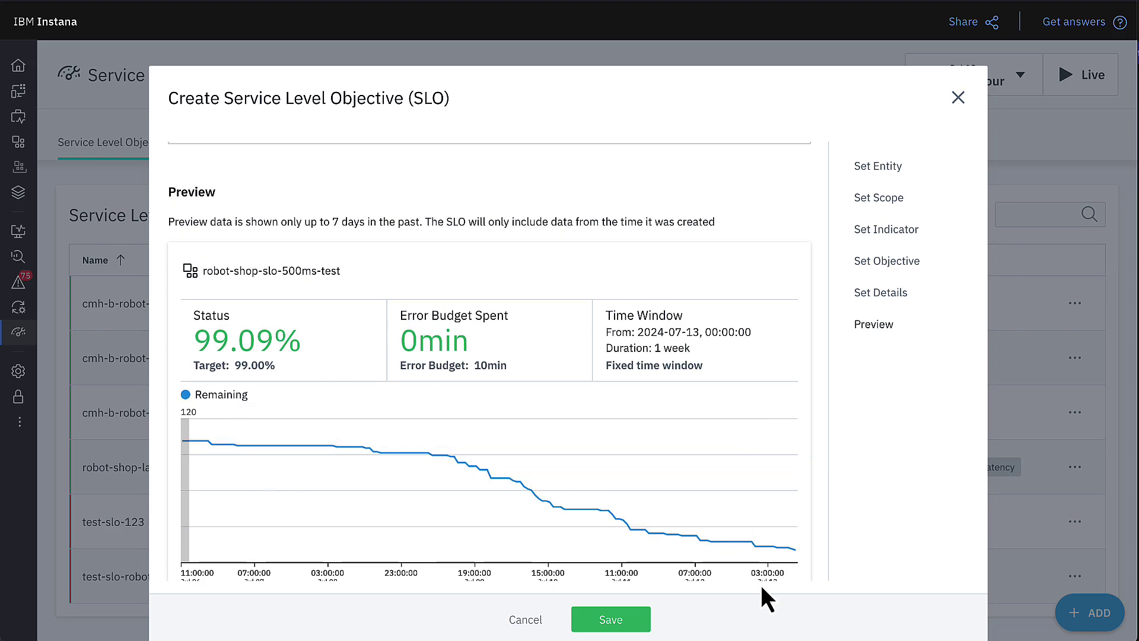
{"action": "left_click", "coordinate": [606, 618]}
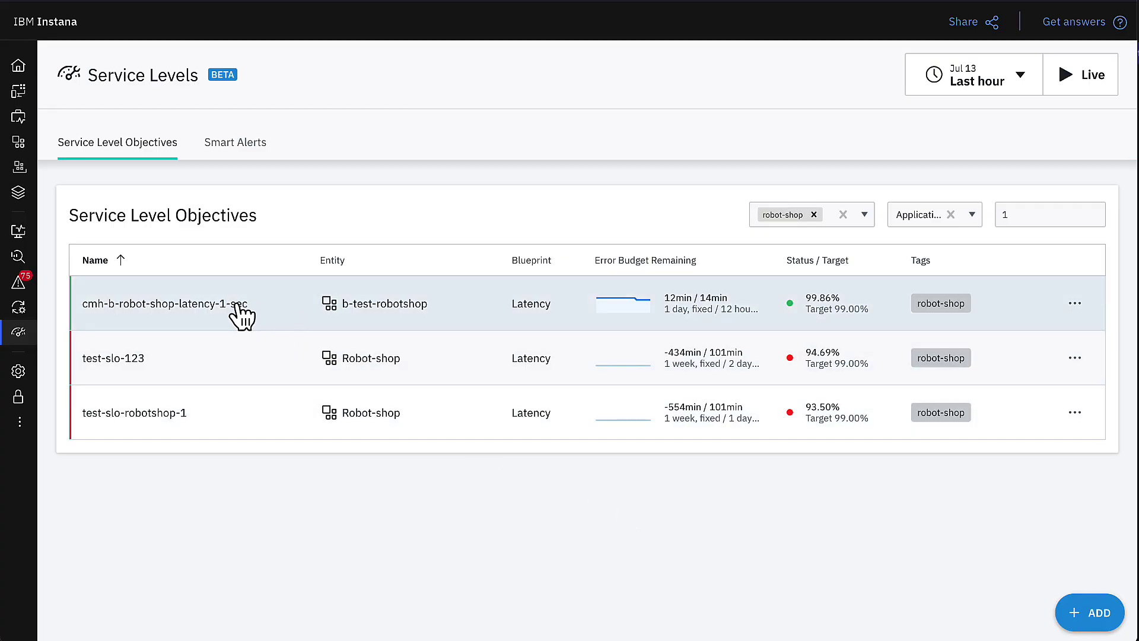
- Open the cmh-b-robot-shop-latency-1-sec objective and view its summary charts
{"action": "left_click", "coordinate": [236, 304]}
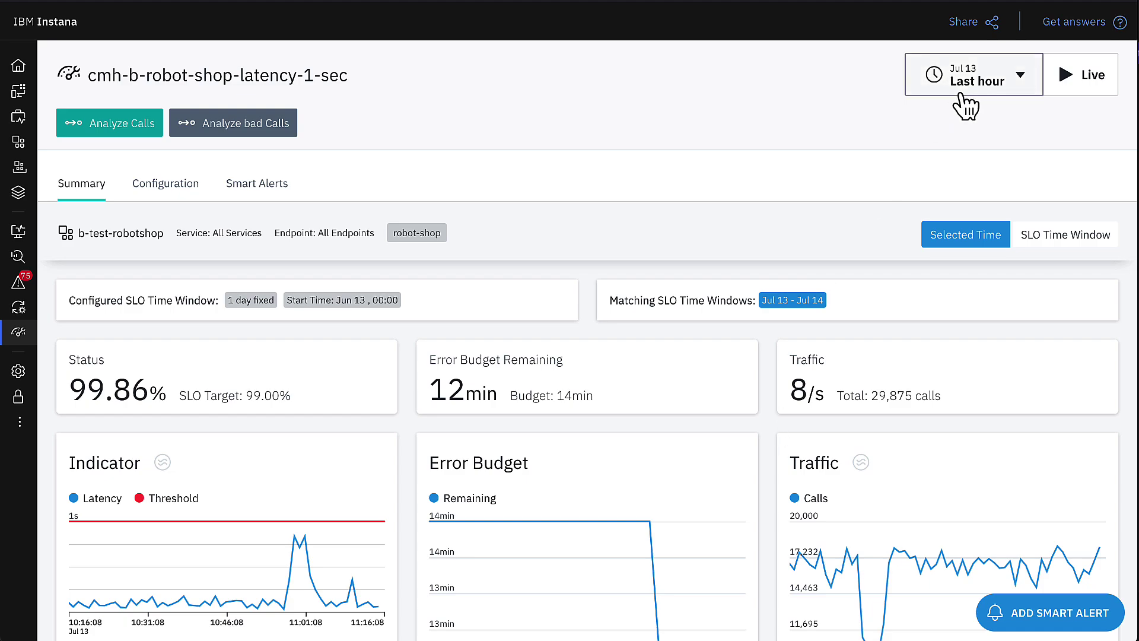
{"action": "scroll", "coordinate": [772, 461], "scroll_direction": "down", "scroll_amount": 2}
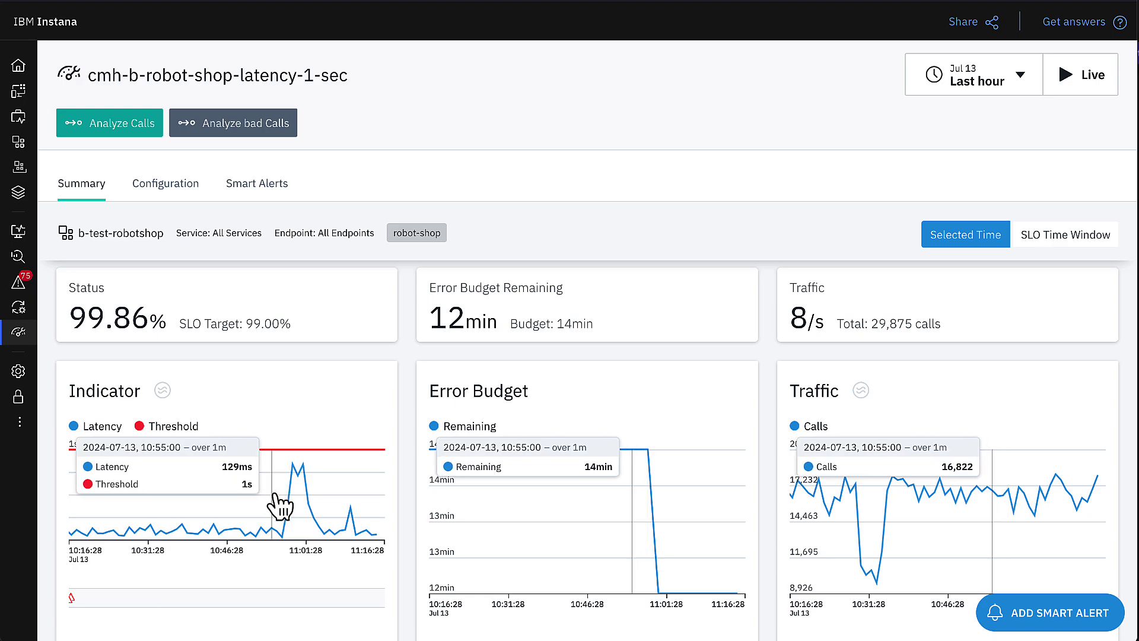
- Highlight the latency spike near 11:00 from the Indicator chart on all charts, and clear the highlight again
{"action": "left_click_drag", "start_coordinate": [275, 501], "coordinate": [330, 508]}
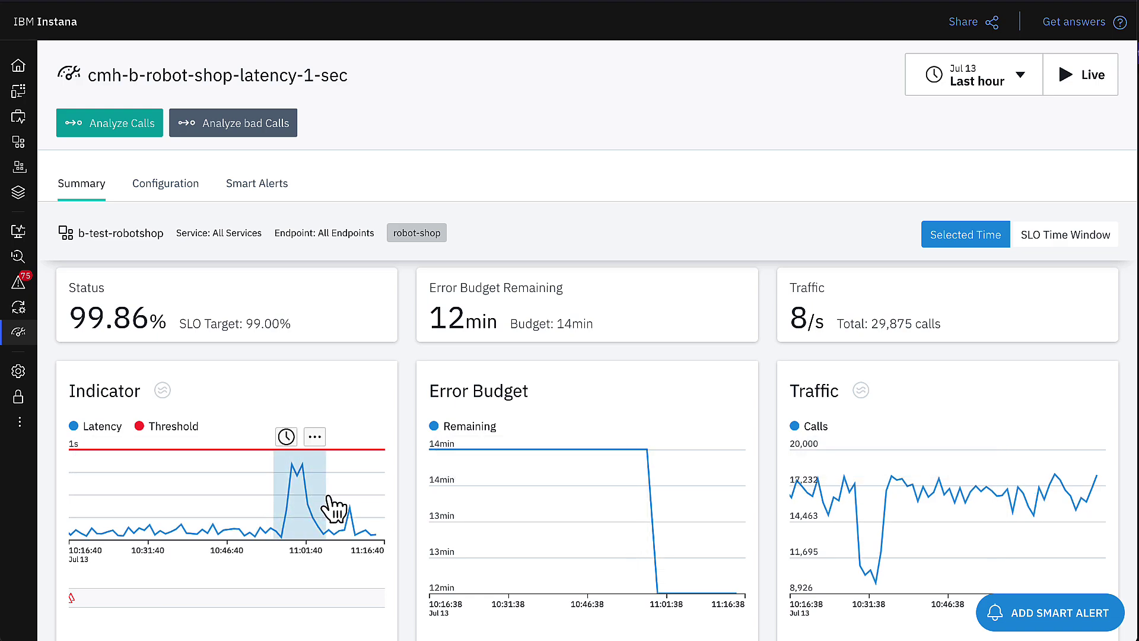
{"action": "left_click", "coordinate": [309, 442]}
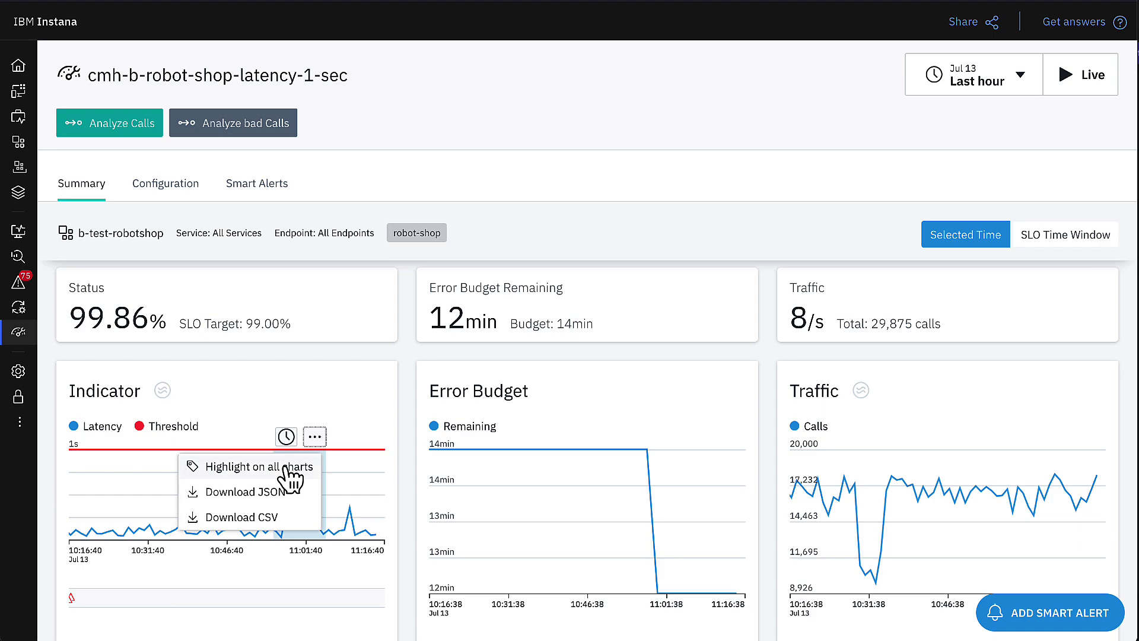
{"action": "left_click", "coordinate": [283, 467]}
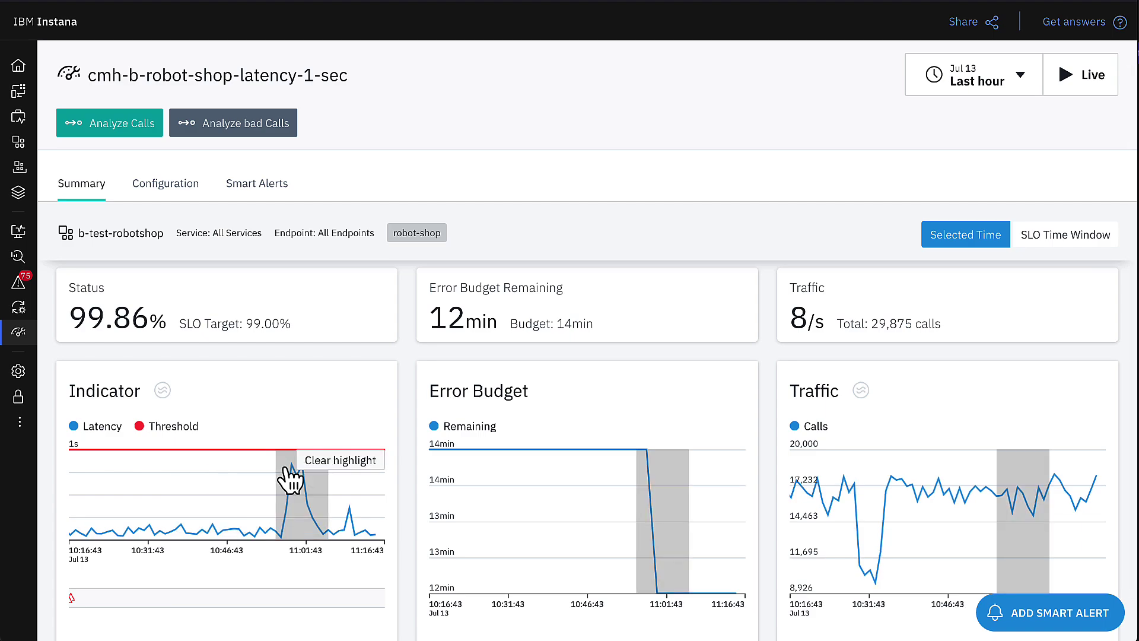
{"action": "left_click", "coordinate": [323, 462]}
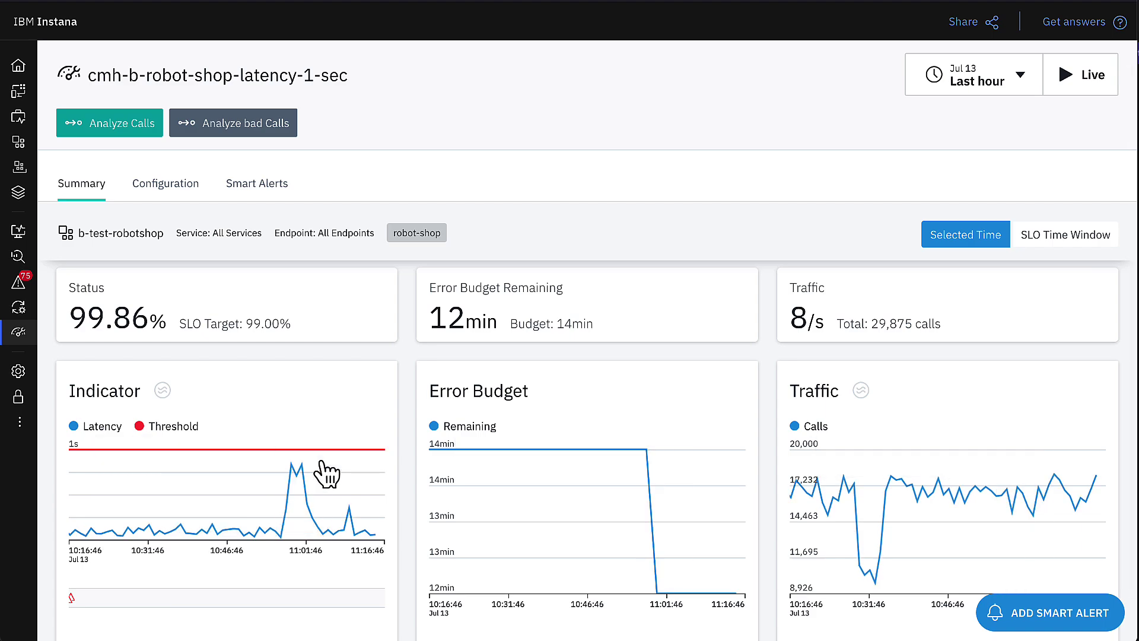
- Narrow the dashboard's time range to the period around the latency spike selected in the Indicator chart
{"action": "left_click_drag", "start_coordinate": [263, 475], "coordinate": [346, 482]}
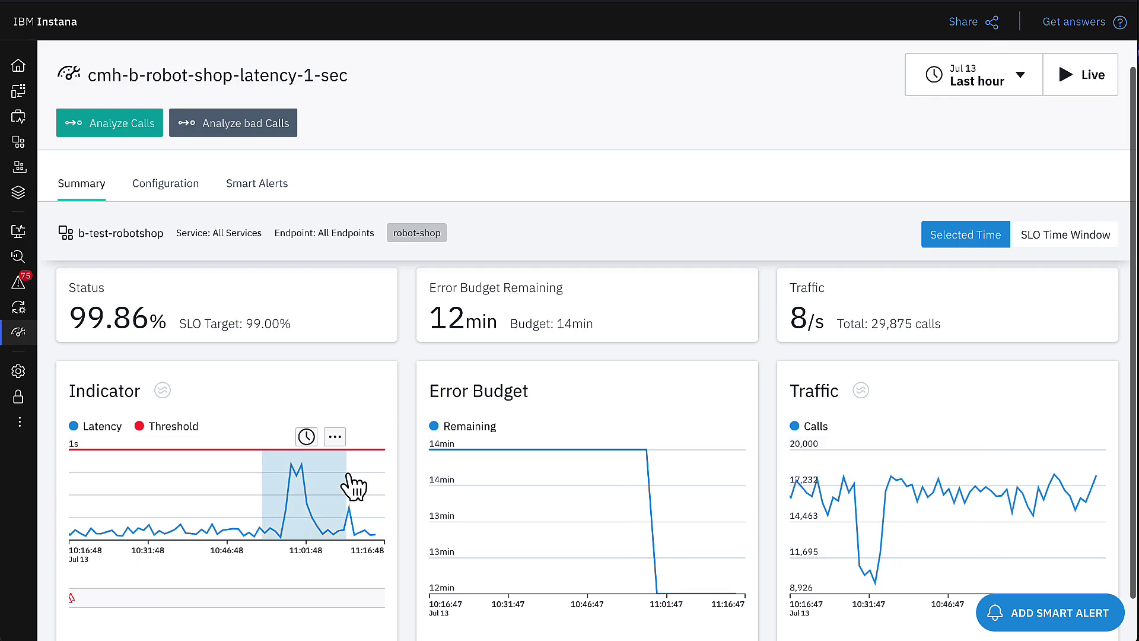
{"action": "left_click", "coordinate": [306, 437]}
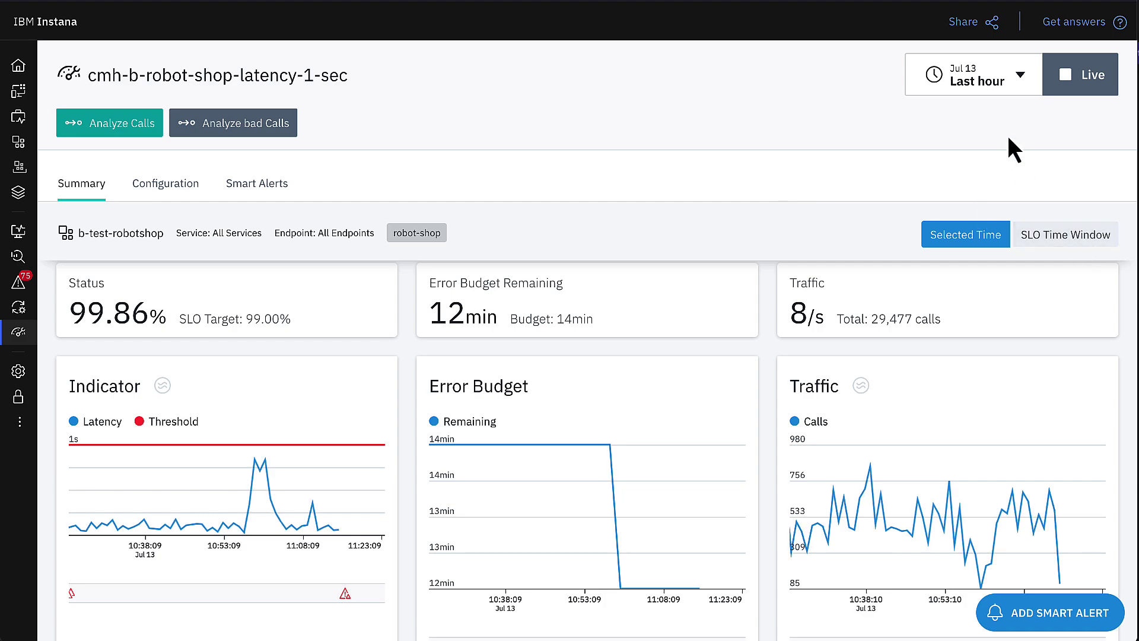
- Set the dashboard's time range to start on 2024-07-11 and end on 2024-07-13
{"action": "left_click", "coordinate": [1021, 77]}
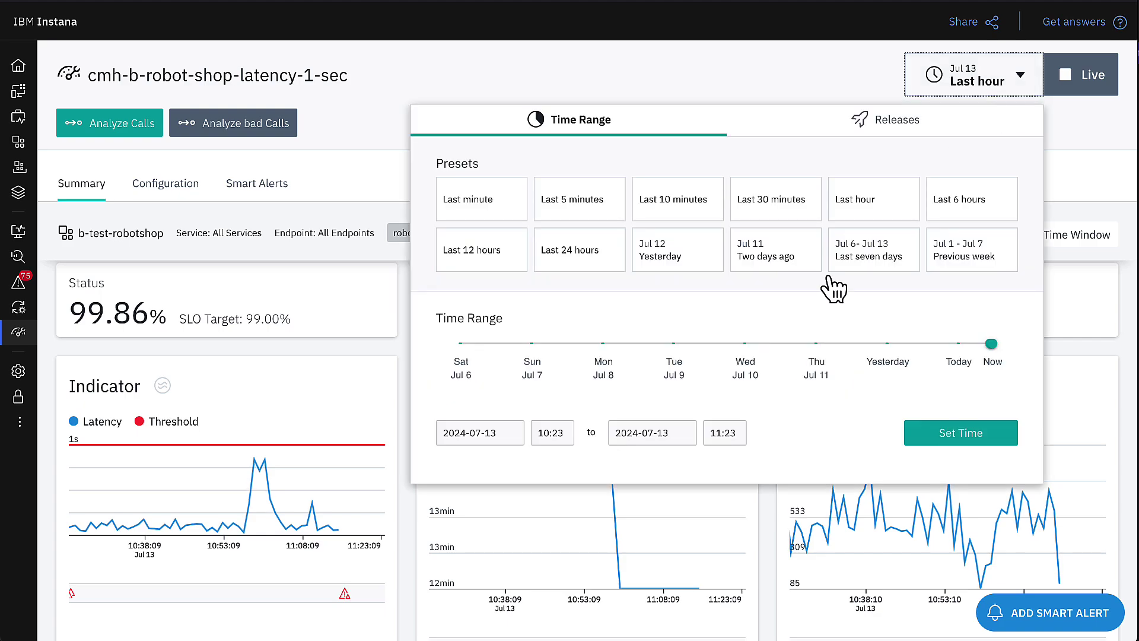
{"action": "left_click", "coordinate": [502, 433]}
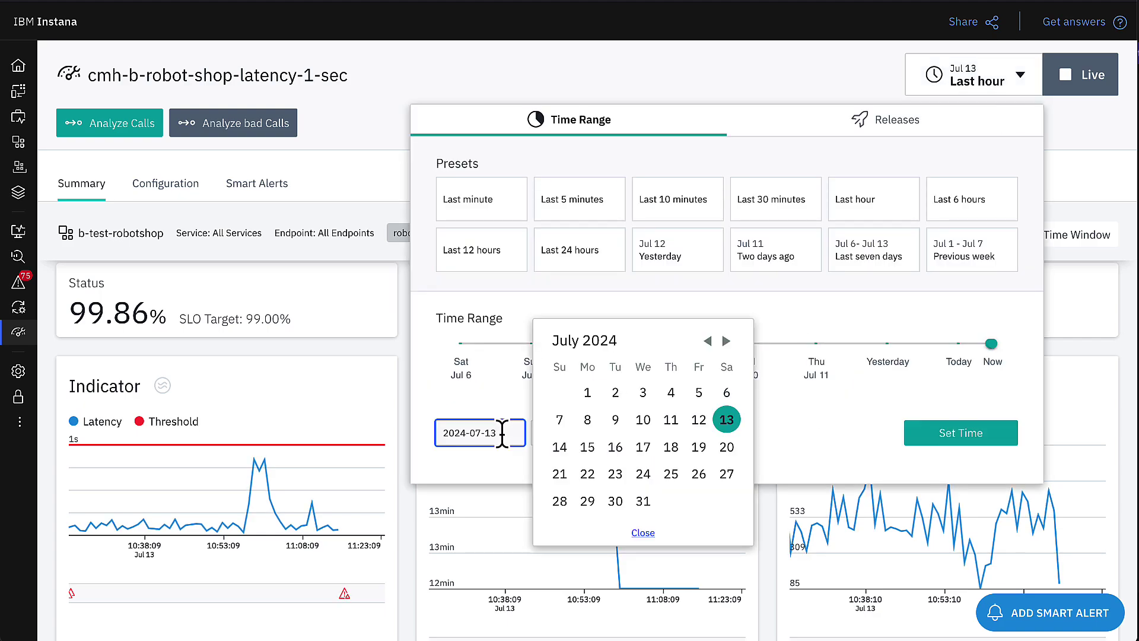
{"action": "key", "text": "BackSpace"}
{"action": "type", "text": "1"}
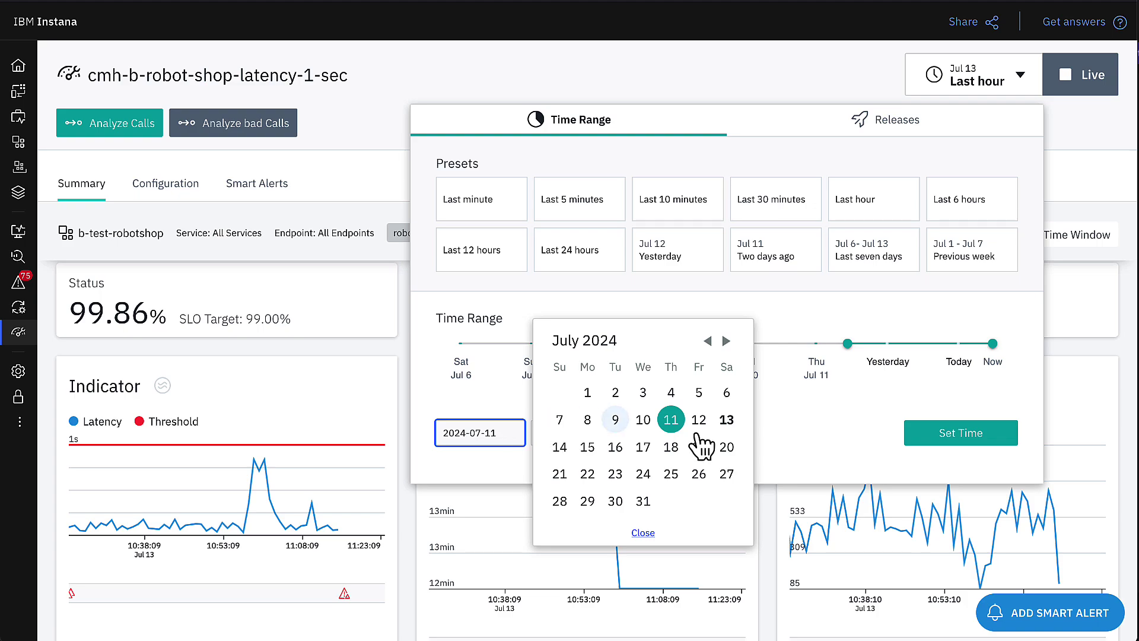
{"action": "left_click", "coordinate": [886, 410]}
{"action": "left_click", "coordinate": [961, 431]}
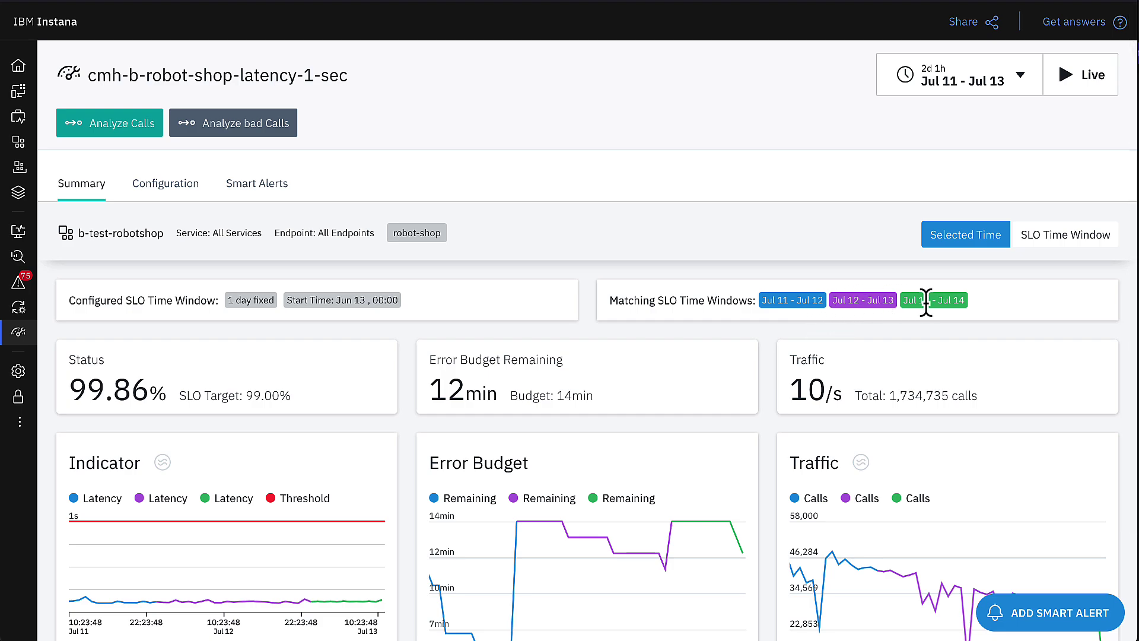
- Review the summary charts across the matching SLO time windows, comparing the SLO Time Window view with the Selected Time view
{"action": "scroll", "coordinate": [1012, 407], "scroll_direction": "down", "scroll_amount": 3}
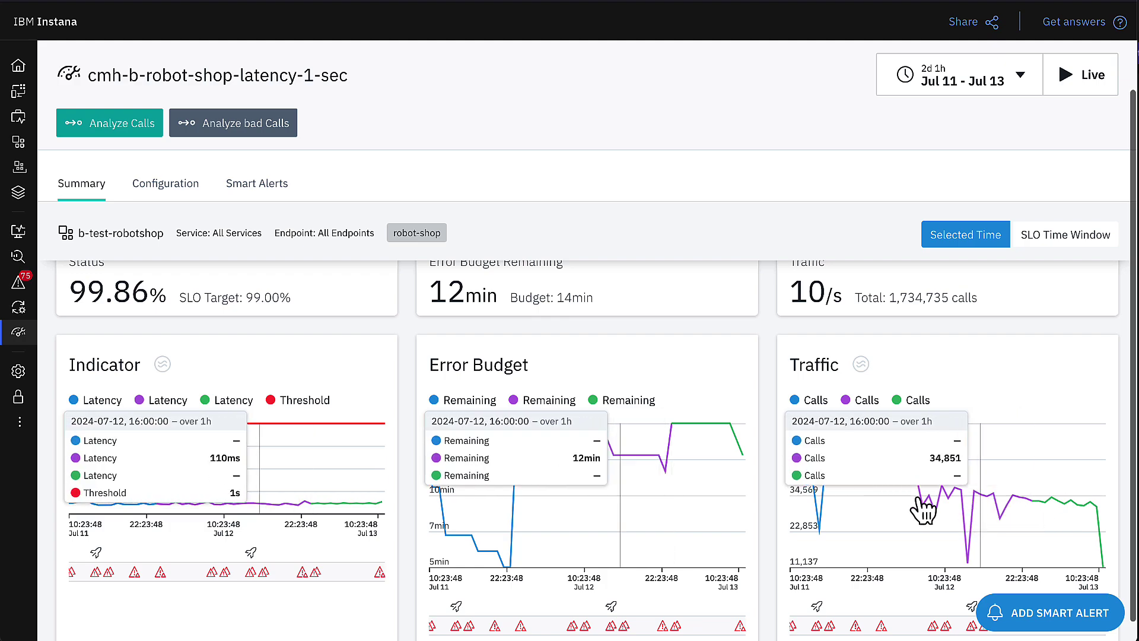
{"action": "scroll", "coordinate": [793, 426], "scroll_direction": "up", "scroll_amount": 3}
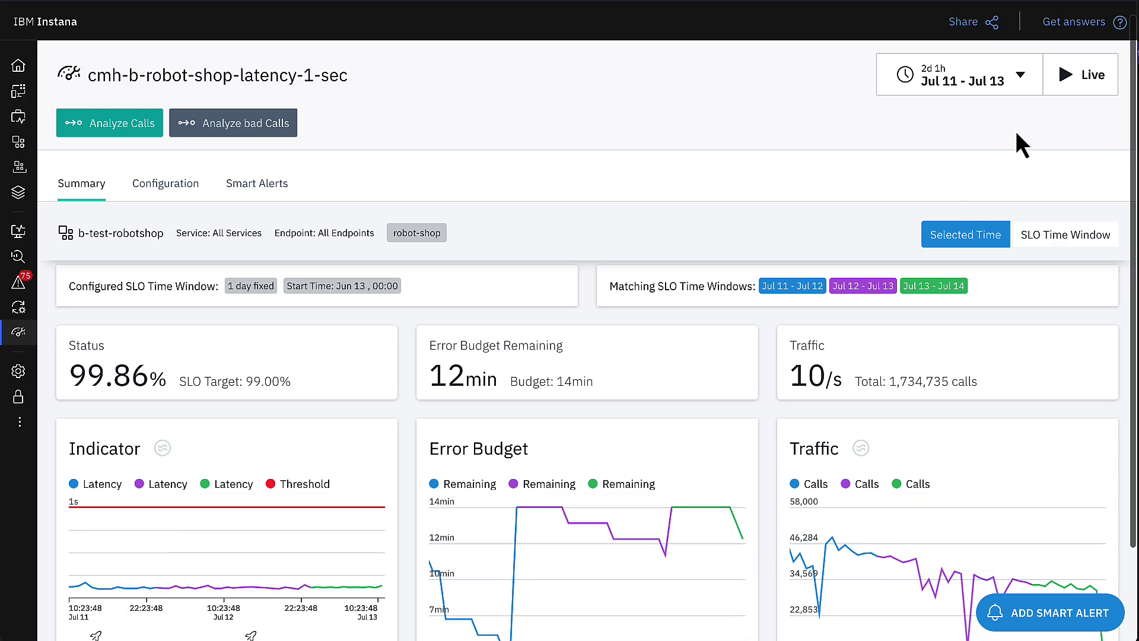
{"action": "left_click", "coordinate": [1063, 242]}
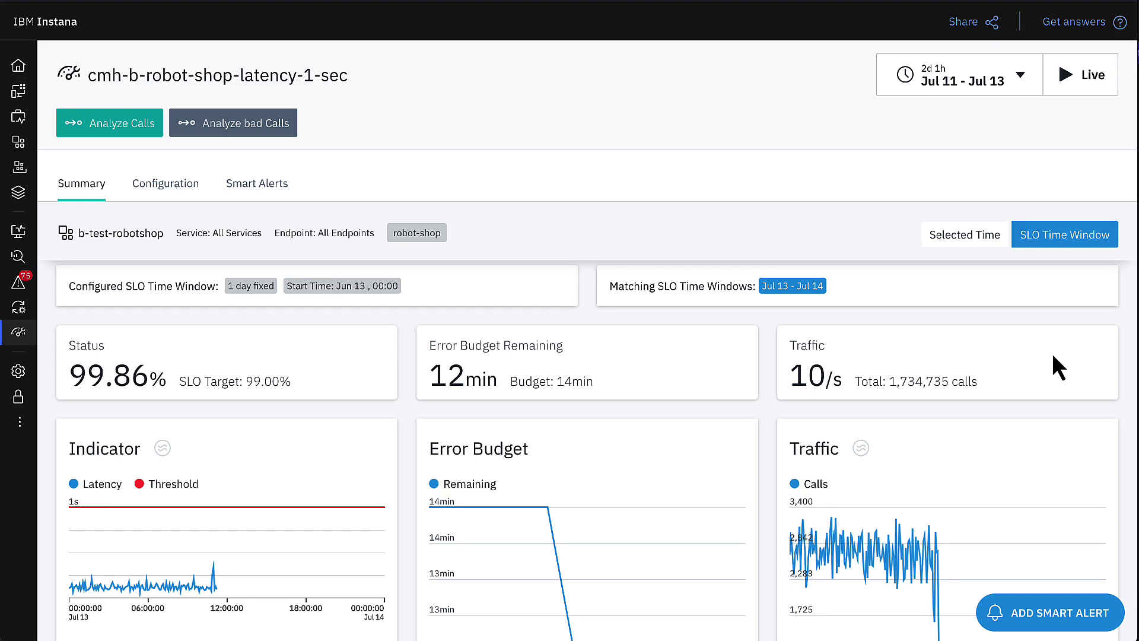
{"action": "left_click", "coordinate": [965, 234]}
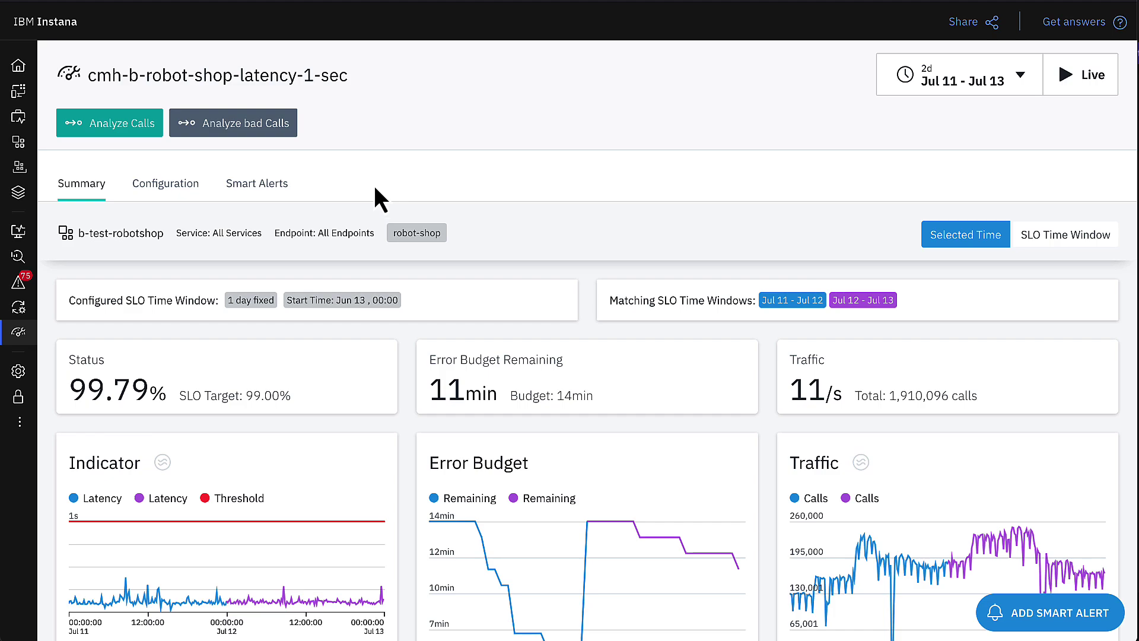
- Open the objective's configured smart alerts and start a new smart alert targeting cmh-b-robot-shop-latency-1-sec
{"action": "left_click", "coordinate": [283, 184]}
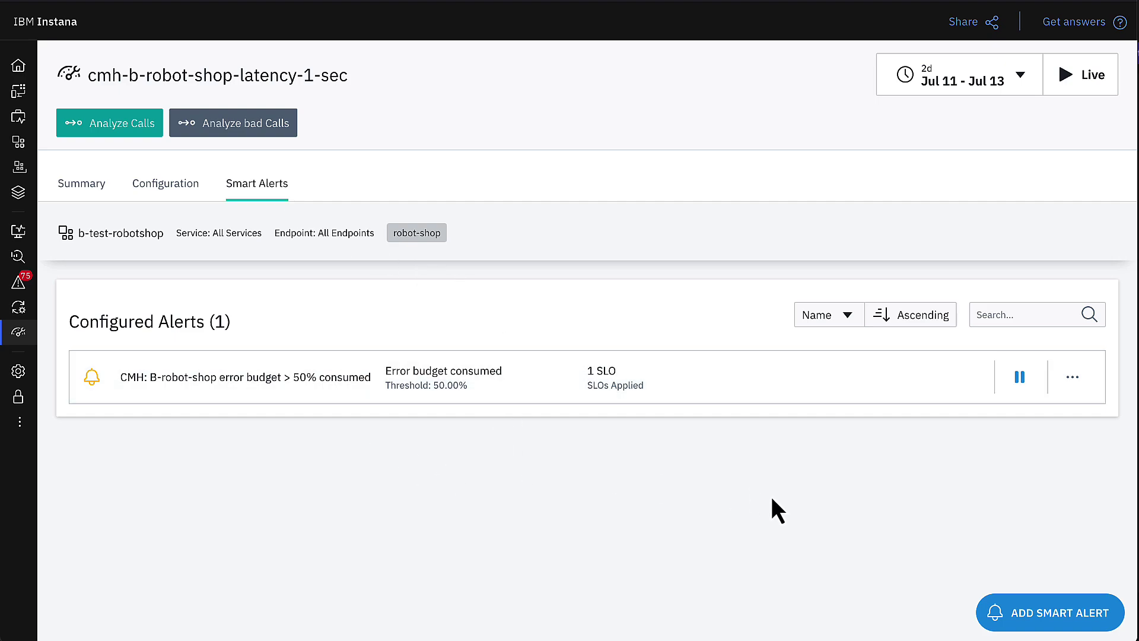
{"action": "left_click", "coordinate": [1033, 618]}
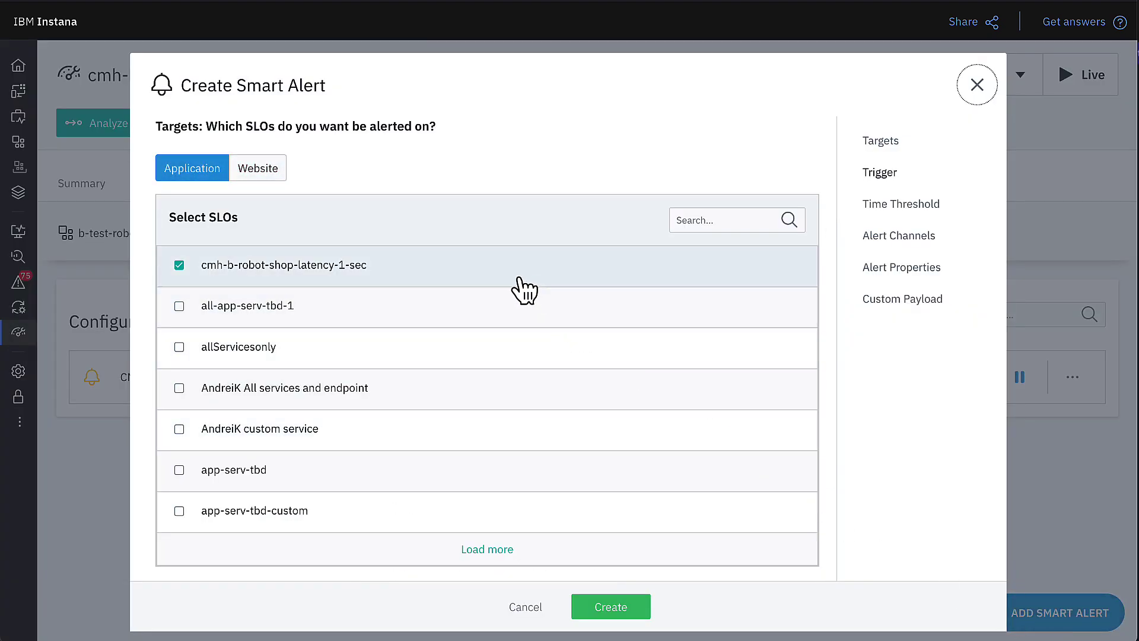
{"action": "scroll", "coordinate": [519, 278], "scroll_direction": "down", "scroll_amount": 7}
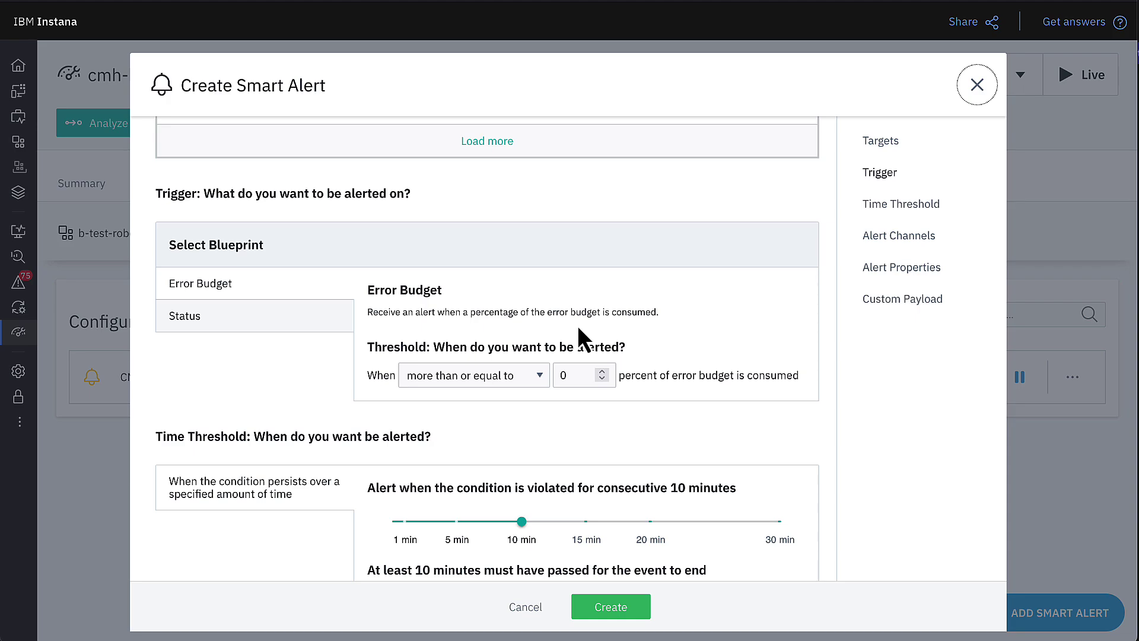
- Trigger the alert when at least 75 percent of the error budget is consumed and the condition is violated for 5 consecutive minutes
{"action": "left_click", "coordinate": [265, 323]}
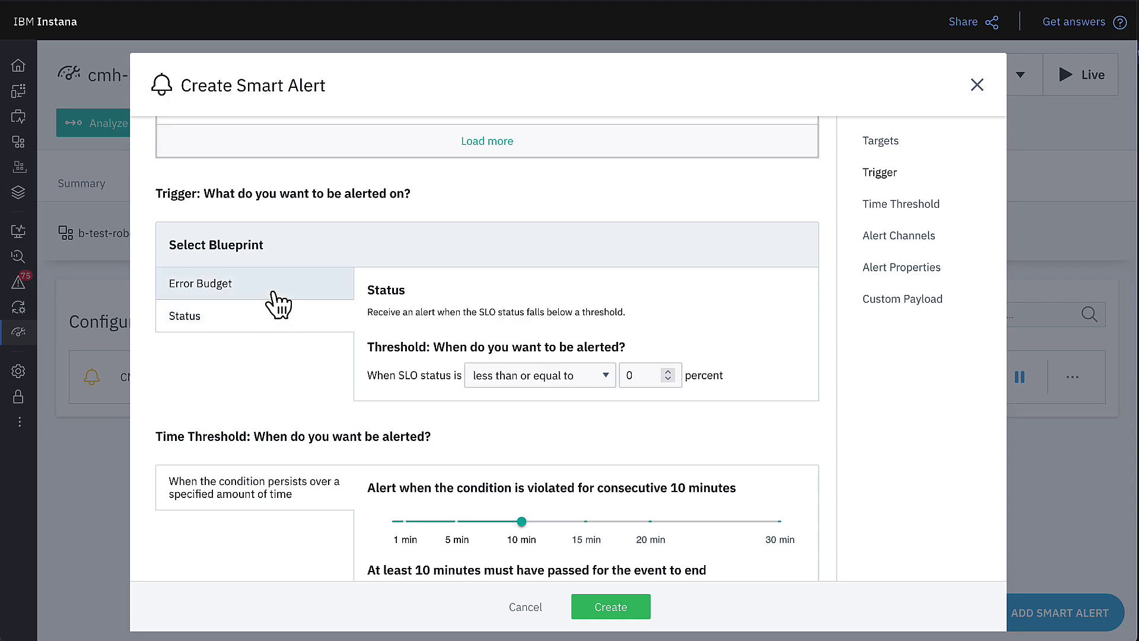
{"action": "left_click", "coordinate": [274, 300]}
{"action": "left_click", "coordinate": [581, 375]}
{"action": "double_click", "coordinate": [578, 374]}
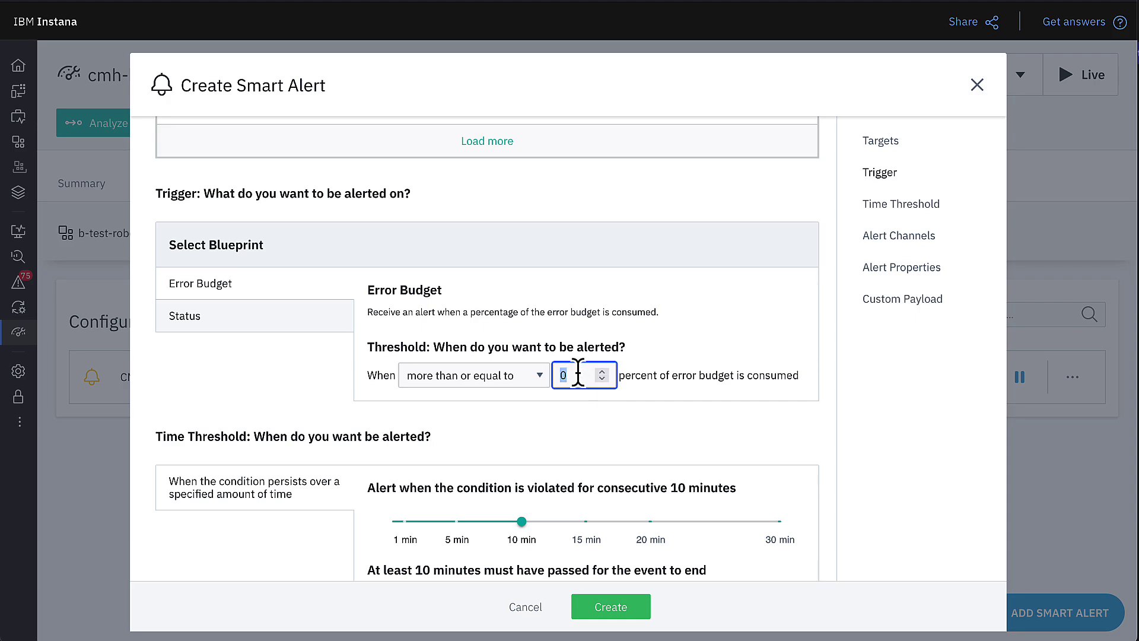
{"action": "type", "text": "75"}
{"action": "left_click", "coordinate": [818, 420]}
{"action": "scroll", "coordinate": [819, 420], "scroll_direction": "down", "scroll_amount": 4}
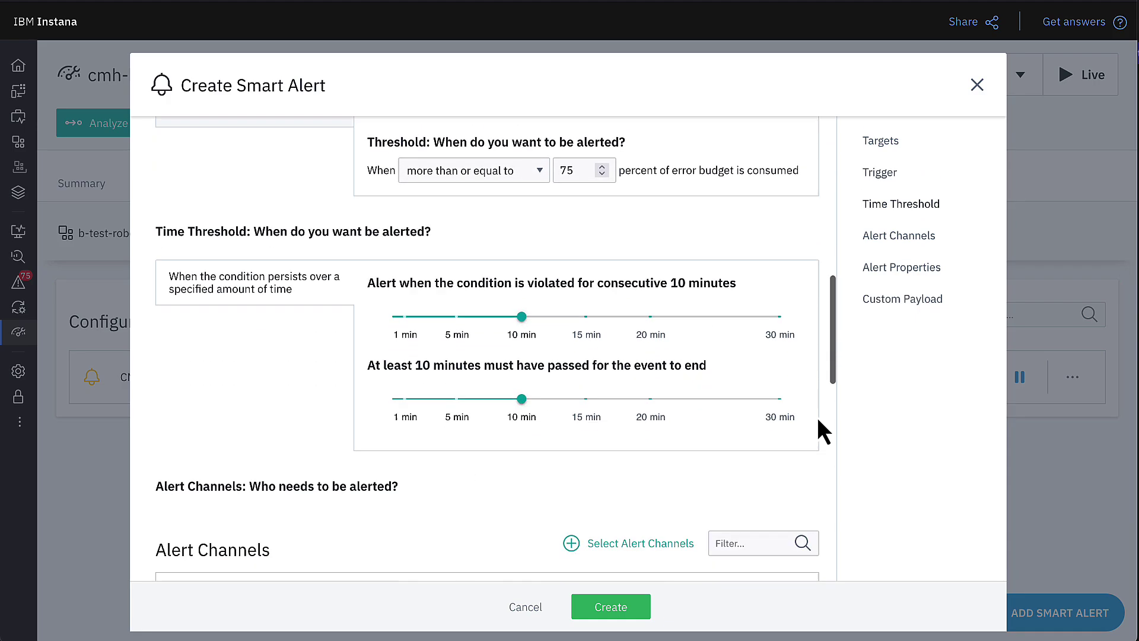
{"action": "left_click_drag", "start_coordinate": [522, 315], "coordinate": [456, 317]}
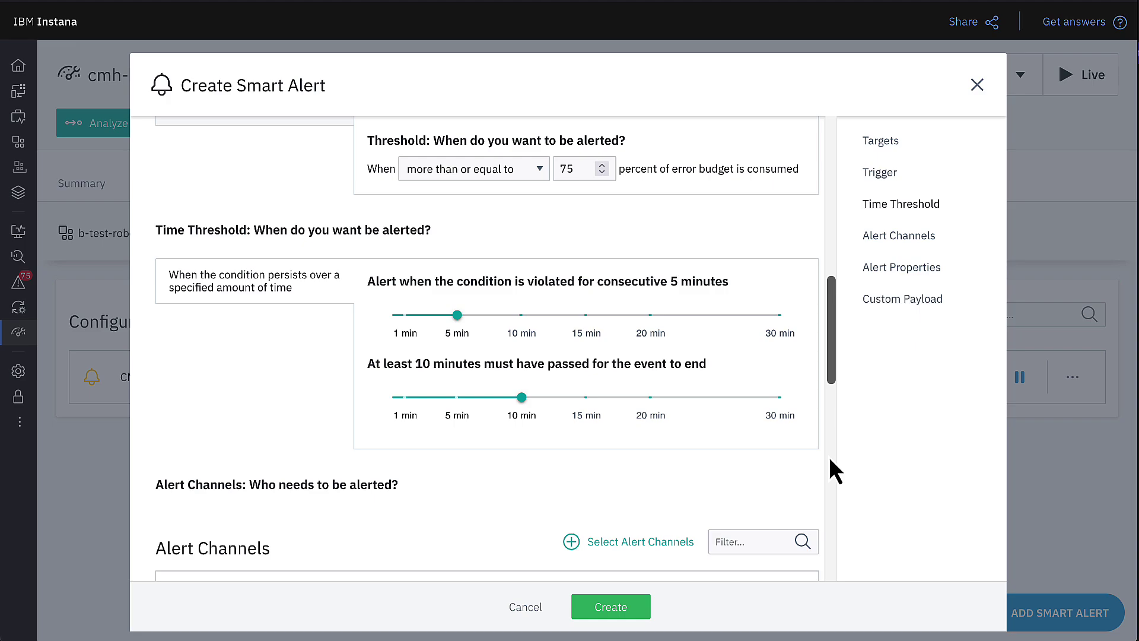
- Filter the alert channels by "cmh" and add the CMH email alert channel to the smart alert
{"action": "scroll", "coordinate": [828, 456], "scroll_direction": "down", "scroll_amount": 3}
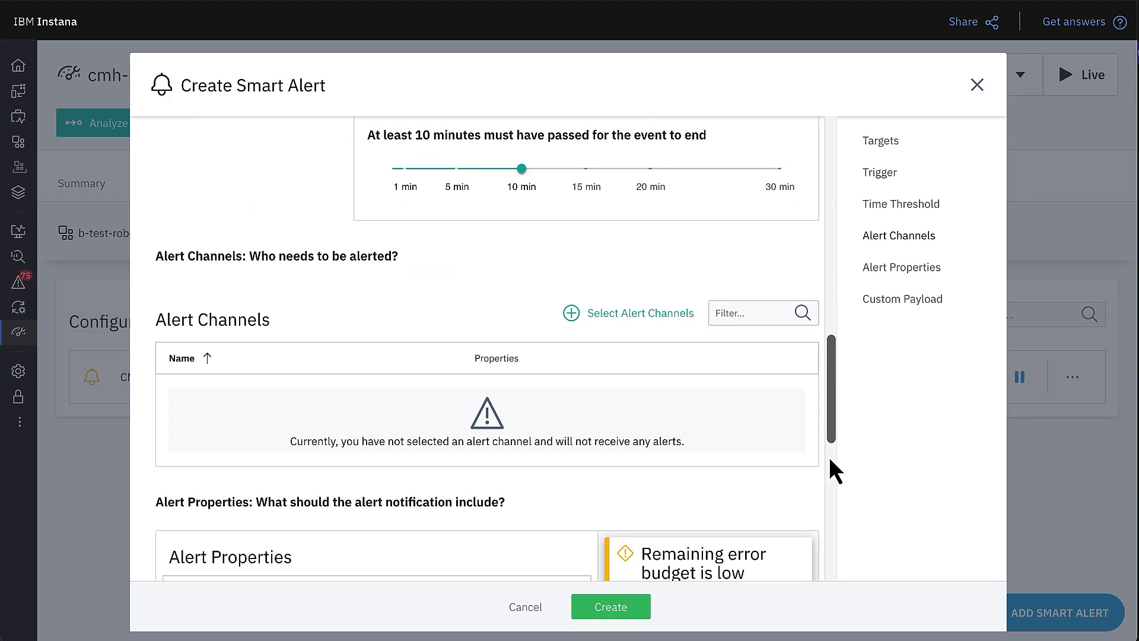
{"action": "left_click", "coordinate": [625, 312]}
{"action": "left_click", "coordinate": [879, 173]}
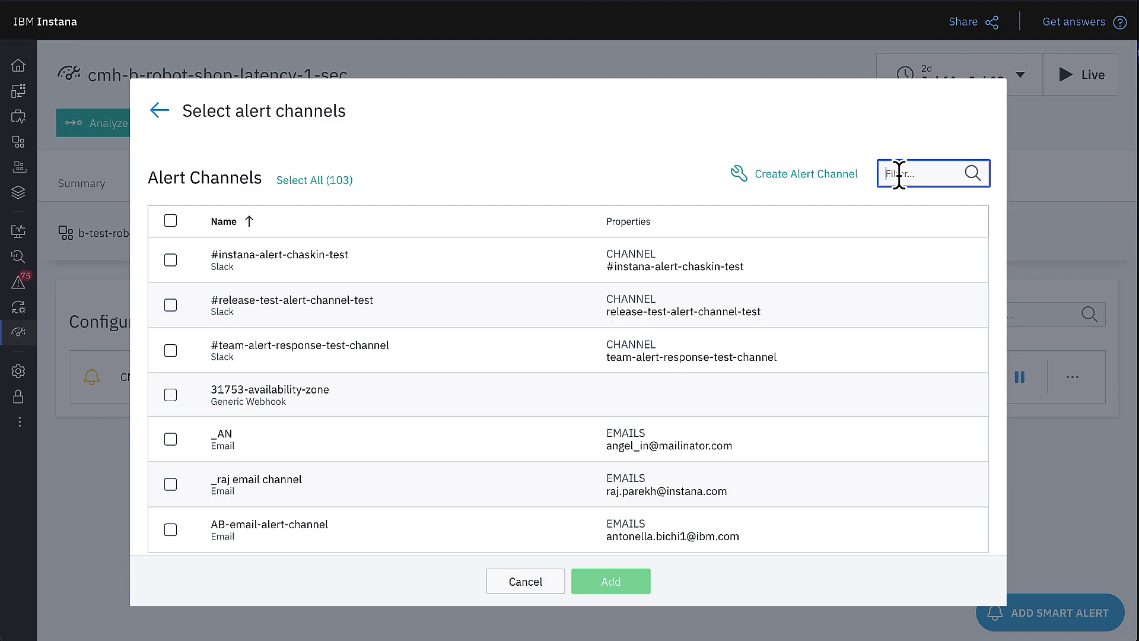
{"action": "type", "text": "cmh"}
{"action": "left_click", "coordinate": [264, 271]}
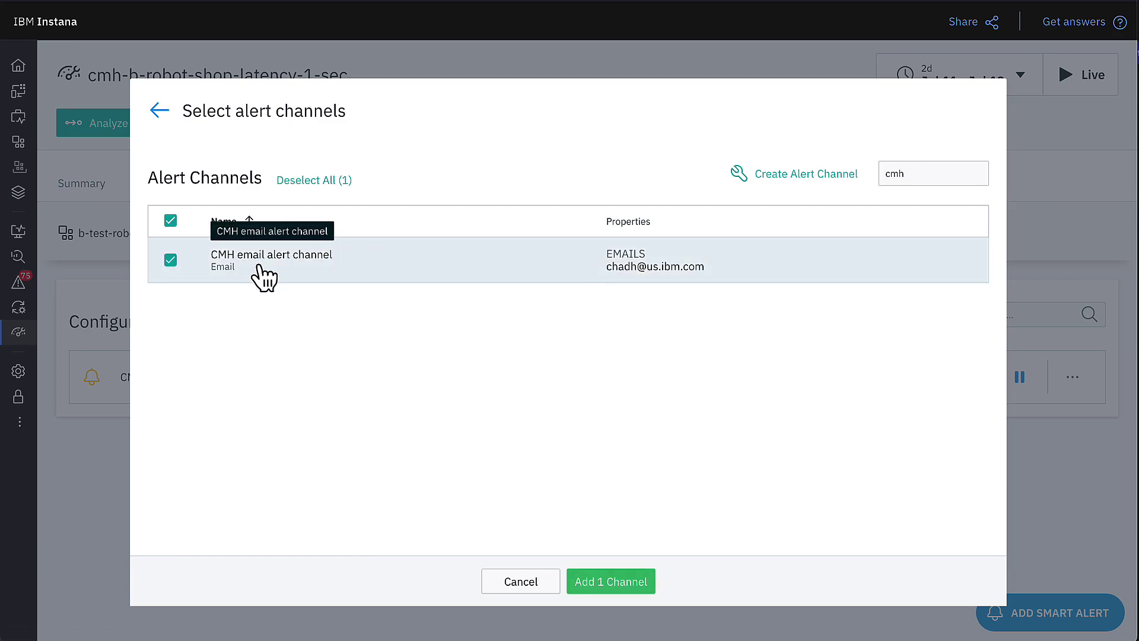
{"action": "left_click", "coordinate": [630, 591]}
- Change the alert title to "Robot shop: Remaining error budget is less than 75%"
{"action": "scroll", "coordinate": [665, 499], "scroll_direction": "down", "scroll_amount": 4}
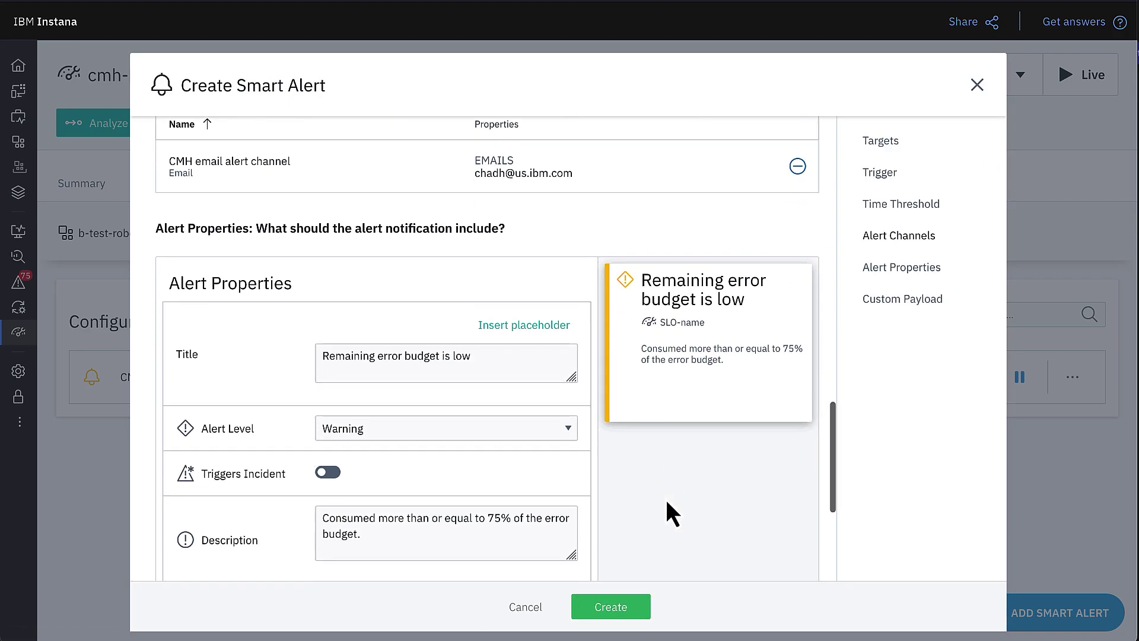
{"action": "left_click", "coordinate": [321, 357]}
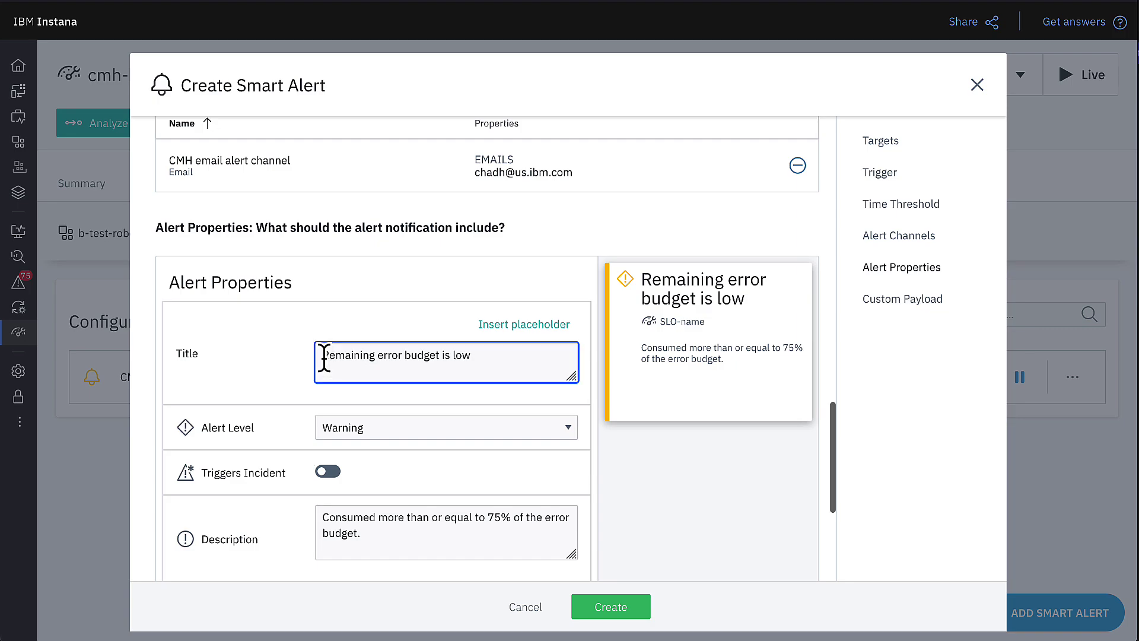
{"action": "type", "text": "Robot shop:"}
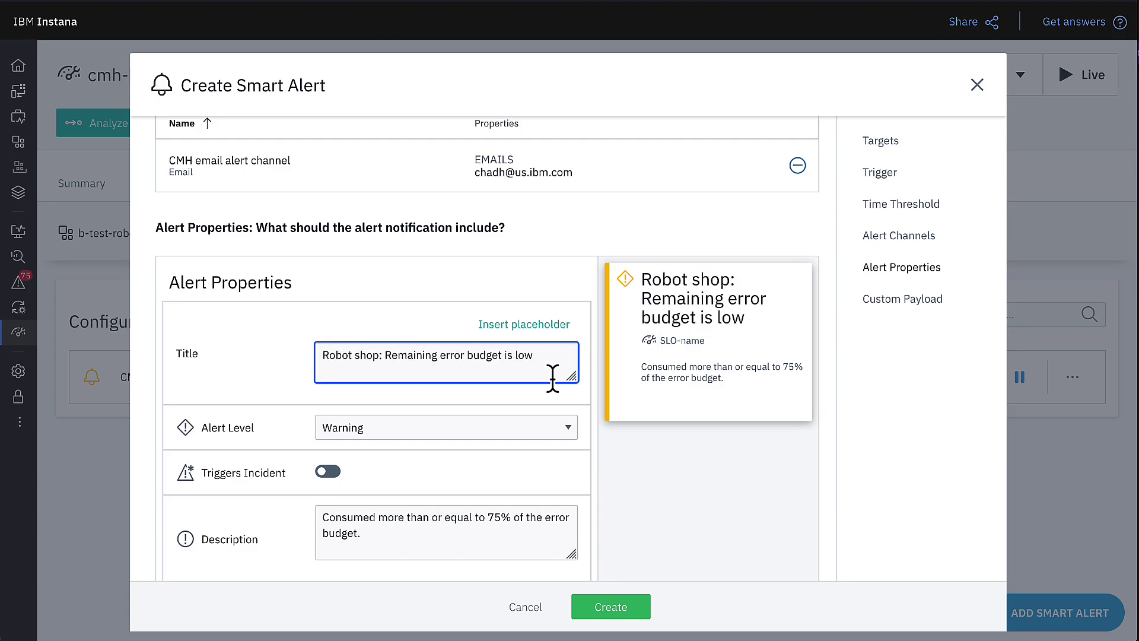
{"action": "left_click", "coordinate": [559, 361]}
{"action": "key", "text": "BackSpace"}
{"action": "key", "text": "BackSpace"}
{"action": "type", "text": "ess than"}
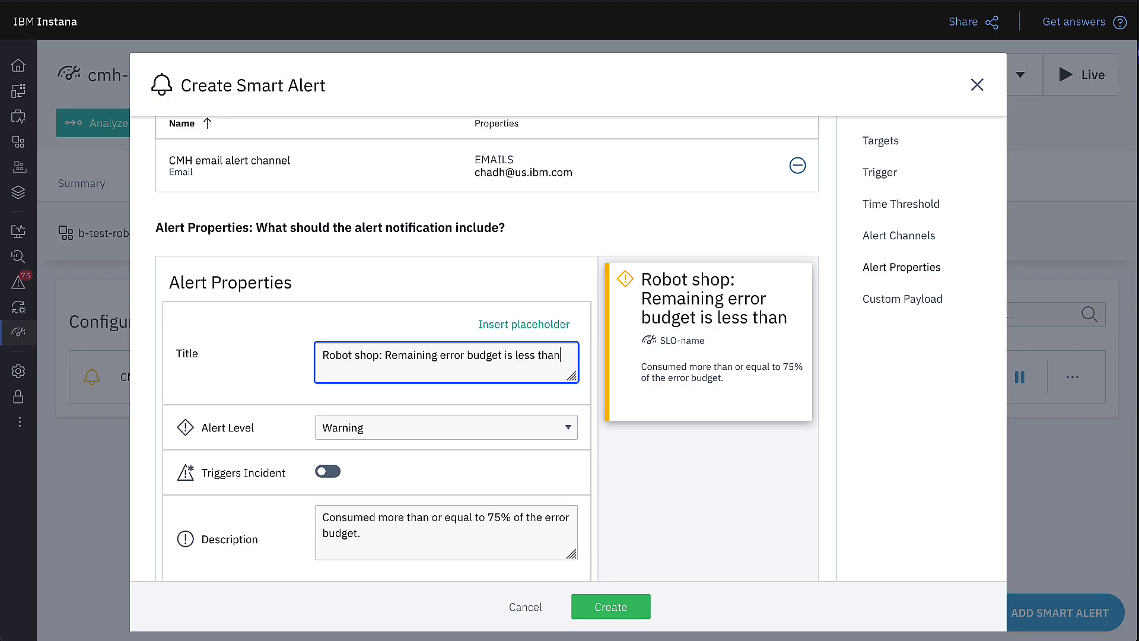
{"action": "type", "text": " 75%"}
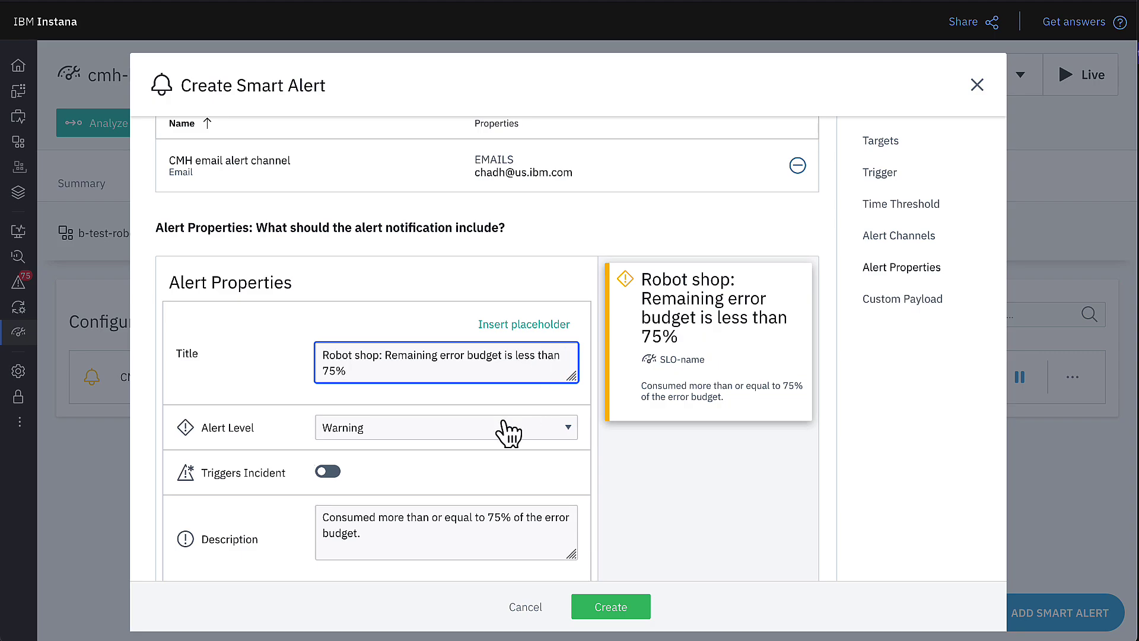
- Set the alert level to Critical, make the alert trigger an incident, and create the smart alert
{"action": "left_click", "coordinate": [503, 429]}
{"action": "left_click", "coordinate": [492, 446]}
{"action": "left_click", "coordinate": [328, 473]}
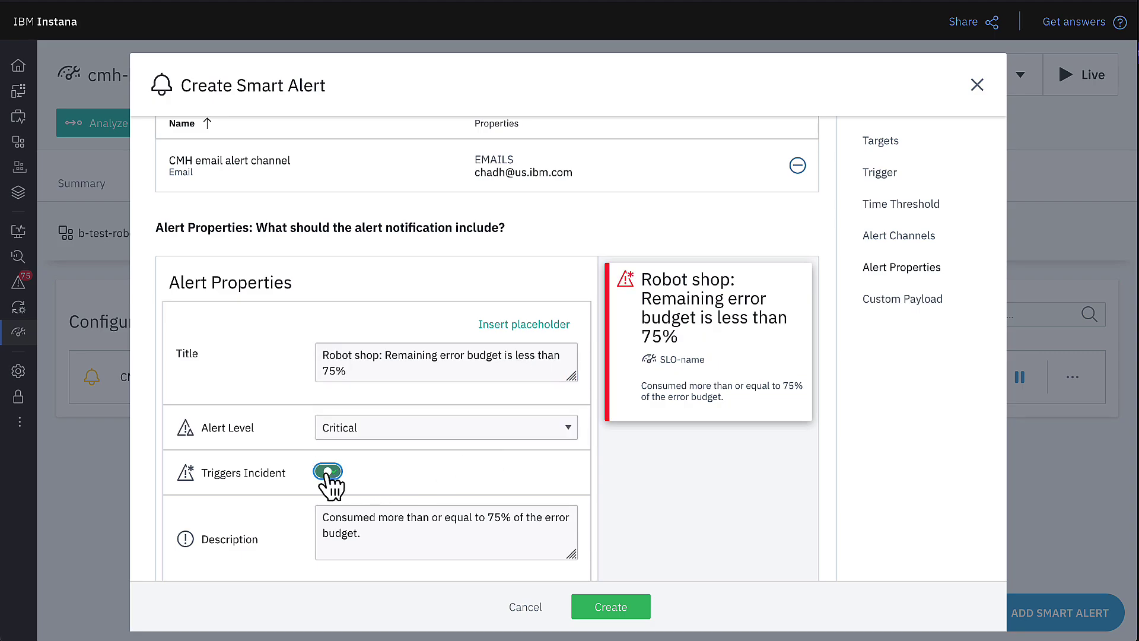
{"action": "scroll", "coordinate": [672, 540], "scroll_direction": "down", "scroll_amount": 5}
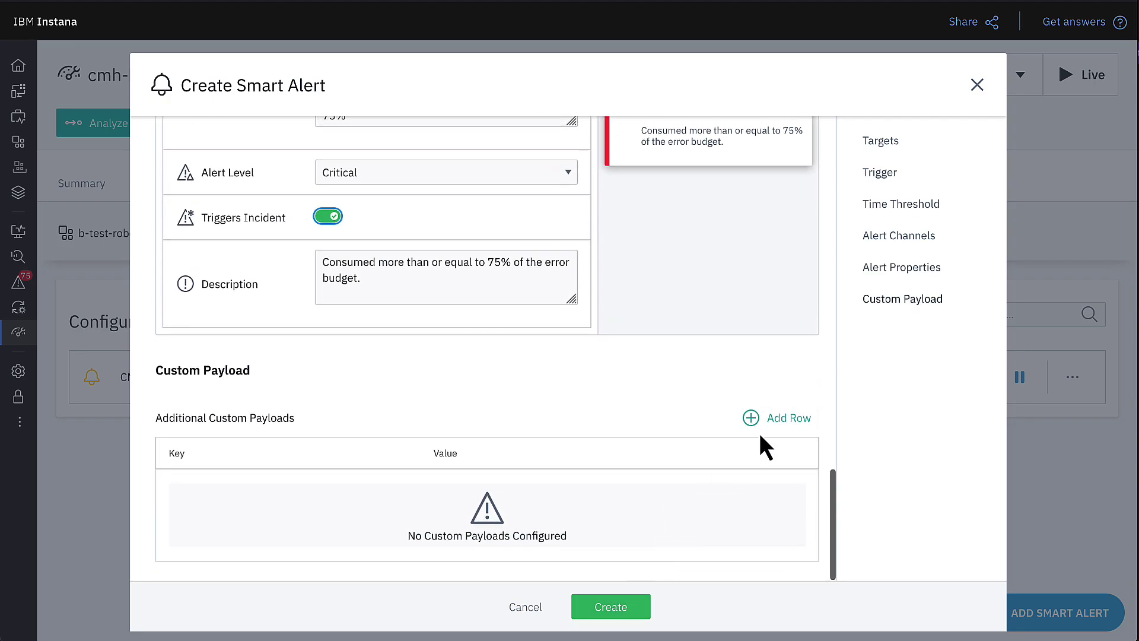
{"action": "left_click", "coordinate": [613, 615]}
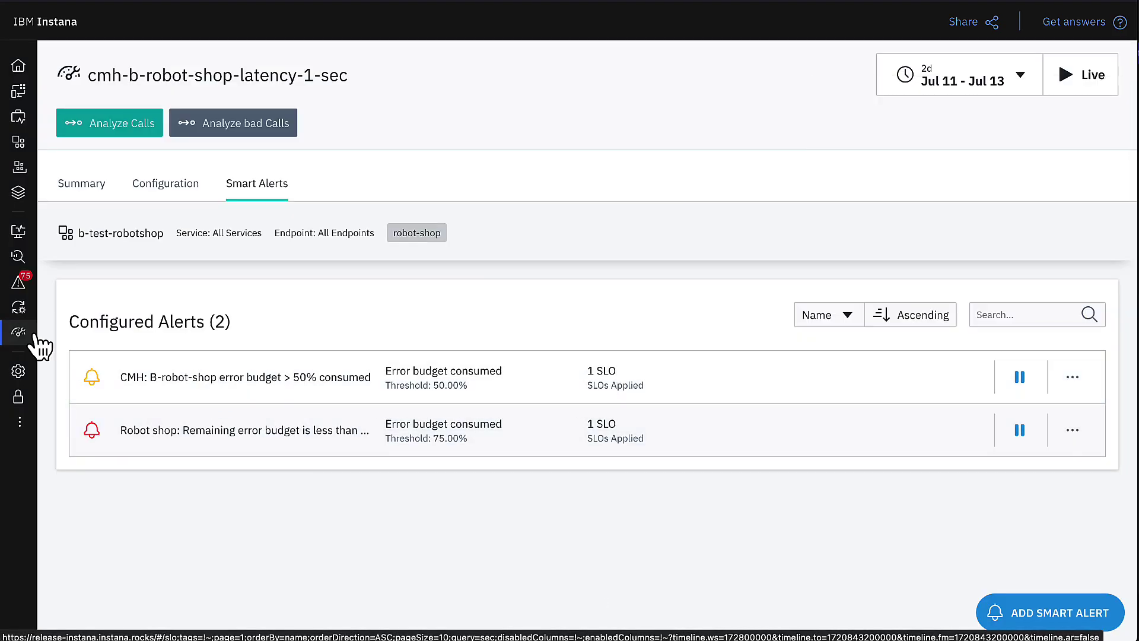
- Open the Service Levels overview's list of all smart alerts and search it for "robot"
{"action": "left_click", "coordinate": [40, 335]}
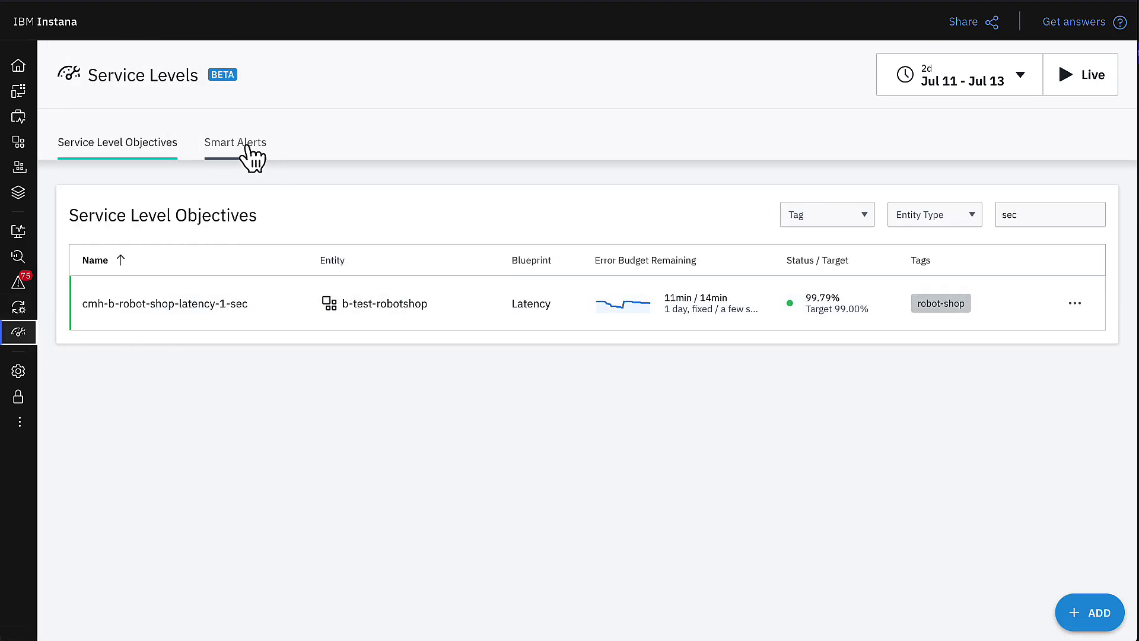
{"action": "left_click", "coordinate": [245, 148]}
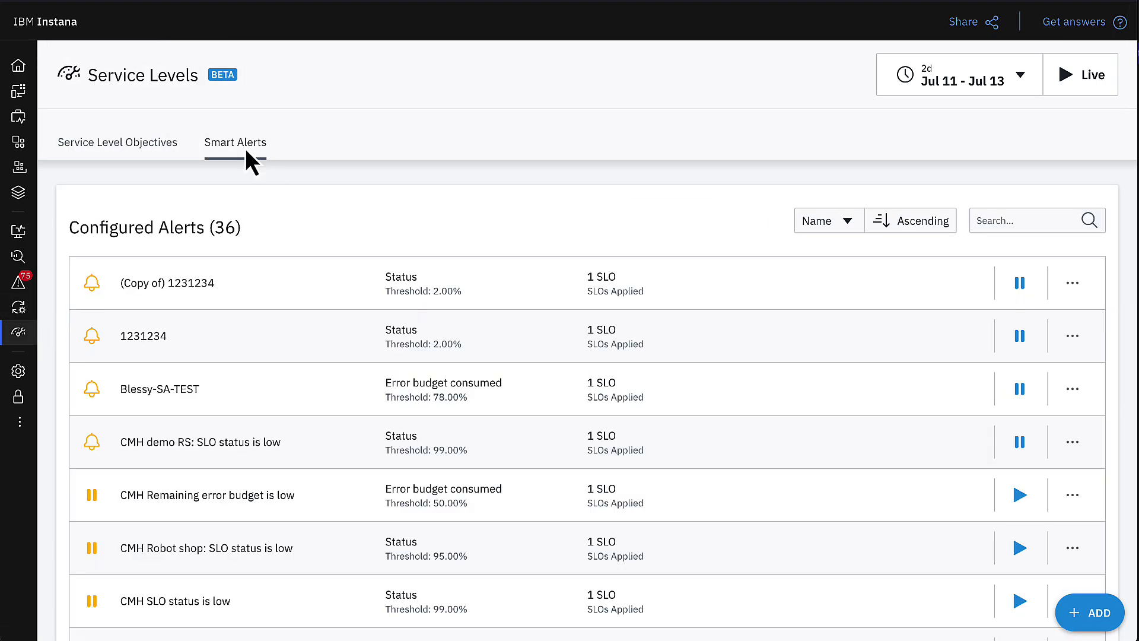
{"action": "left_click", "coordinate": [978, 221]}
{"action": "type", "text": "robot"}
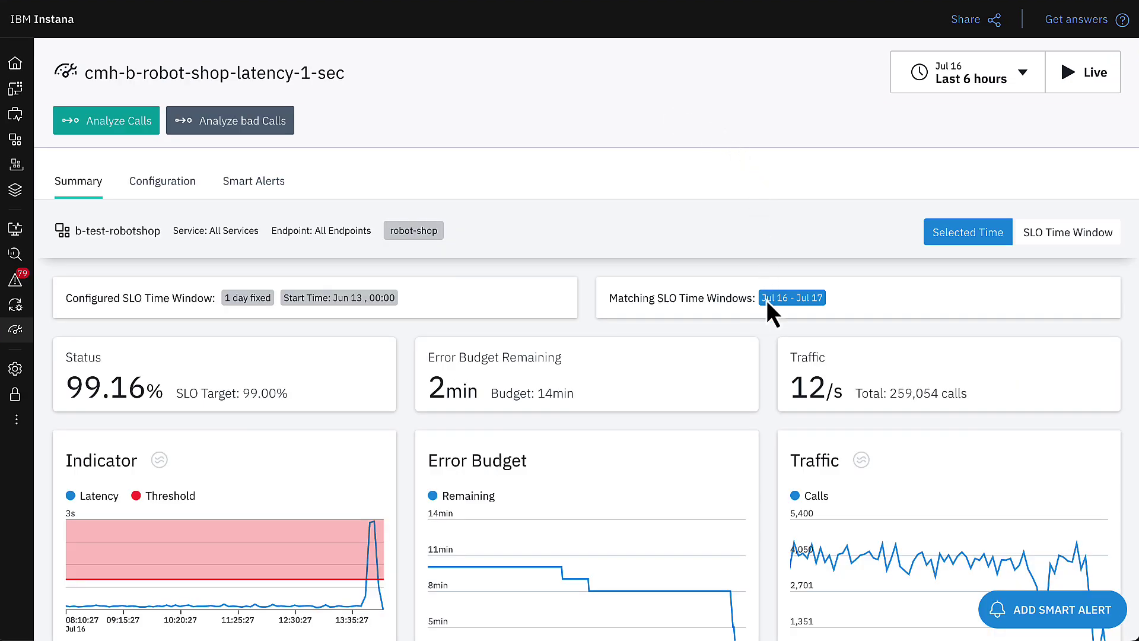
- Examine the cmh-b-robot-shop-latency-1-sec summary charts for the last 6 hours, including the error budget drop near 13:55
{"action": "scroll", "coordinate": [770, 360], "scroll_direction": "down", "scroll_amount": 2}
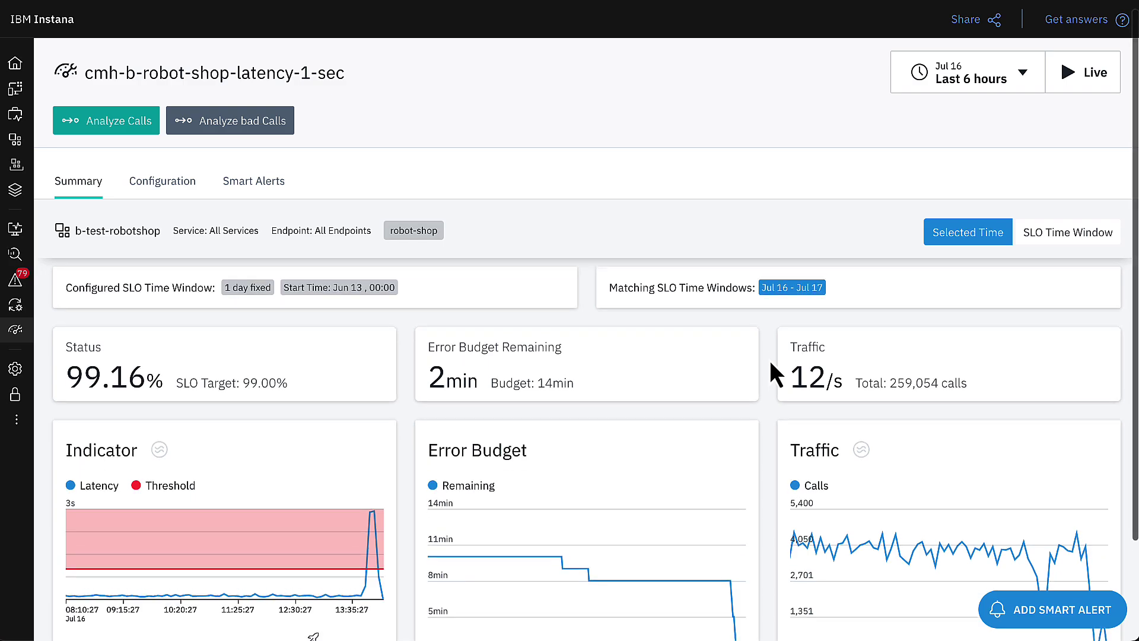
{"action": "scroll", "coordinate": [770, 360], "scroll_direction": "up", "scroll_amount": 1}
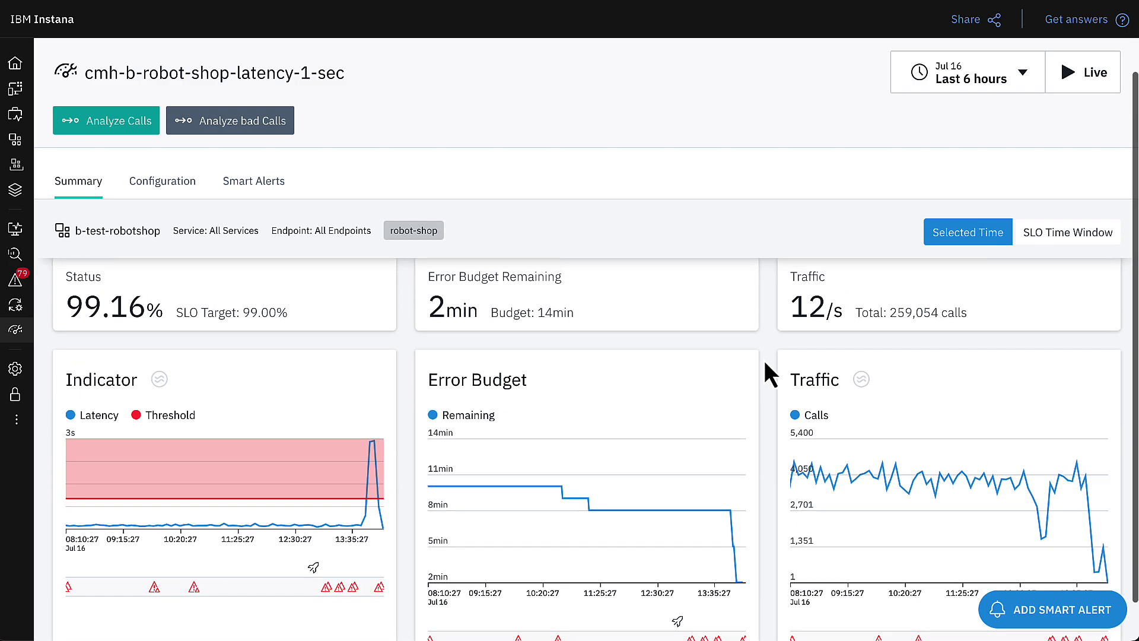
{"action": "mouse_move", "coordinate": [550, 465]}
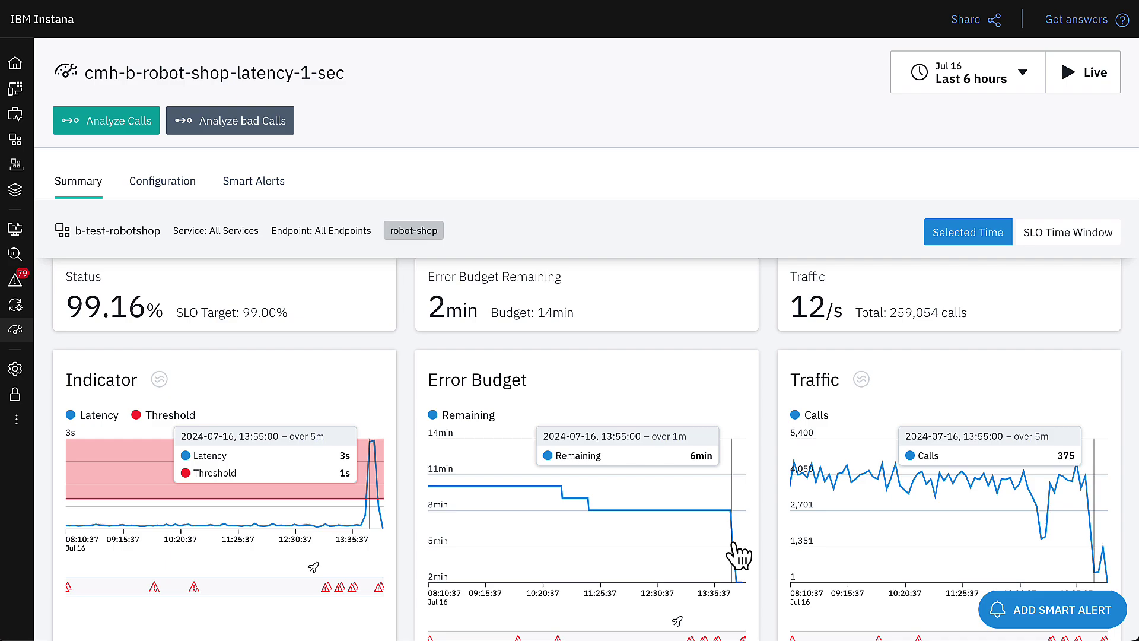
- Open the incident "Robot shop: Remaining error budget is less than 25%" from the latest alert marker below the Error Budget chart
{"action": "scroll", "coordinate": [770, 579], "scroll_direction": "down", "scroll_amount": 1}
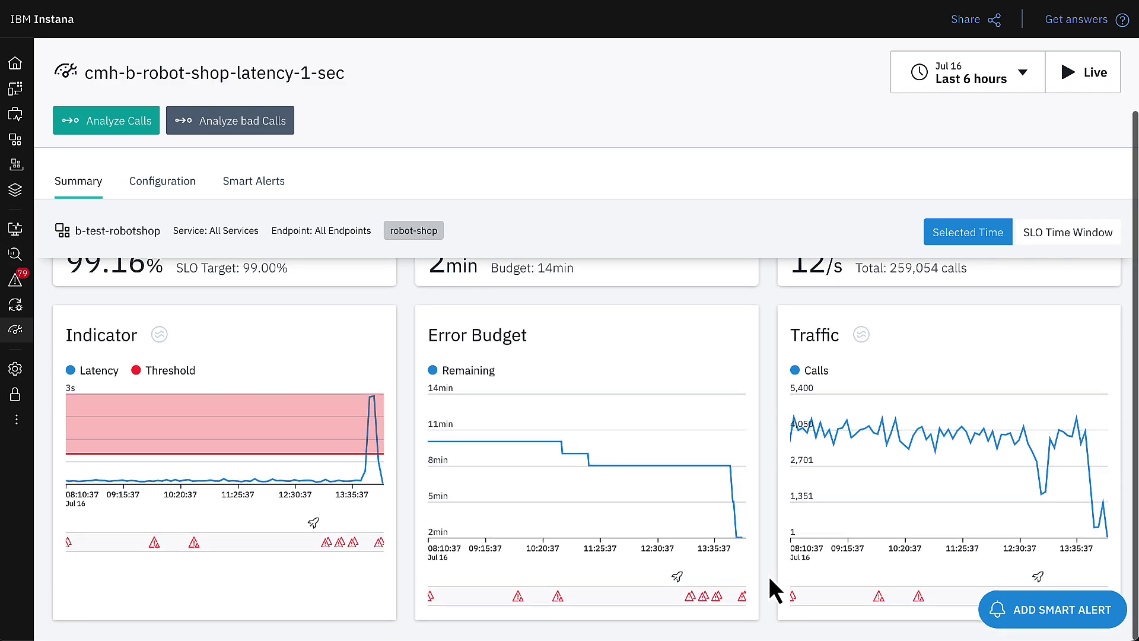
{"action": "left_click", "coordinate": [743, 598]}
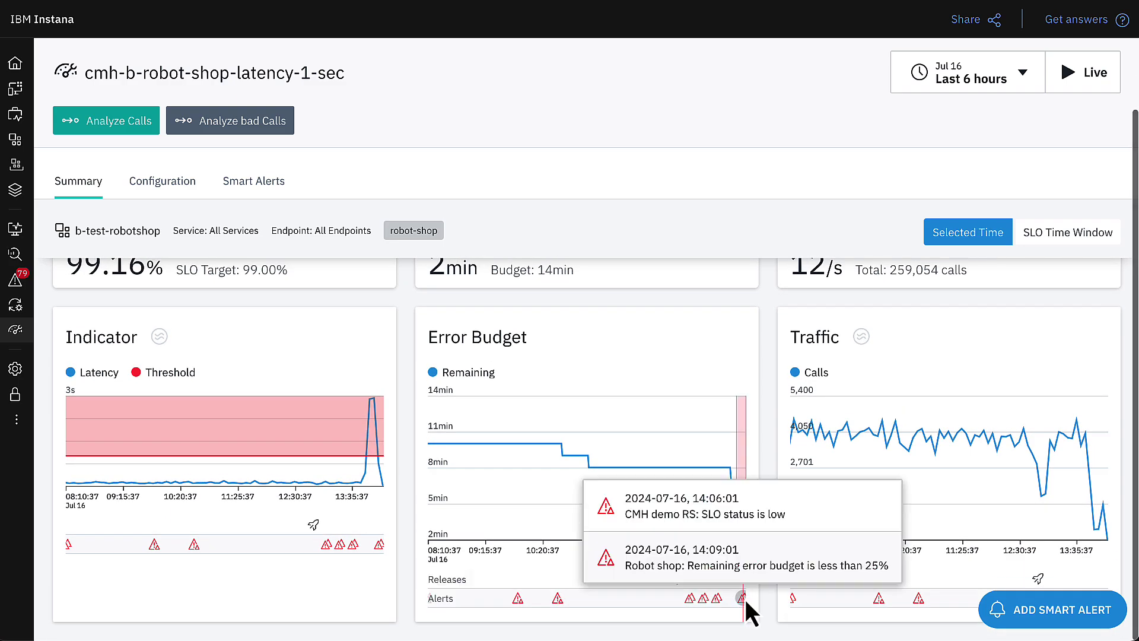
{"action": "left_click", "coordinate": [749, 565]}
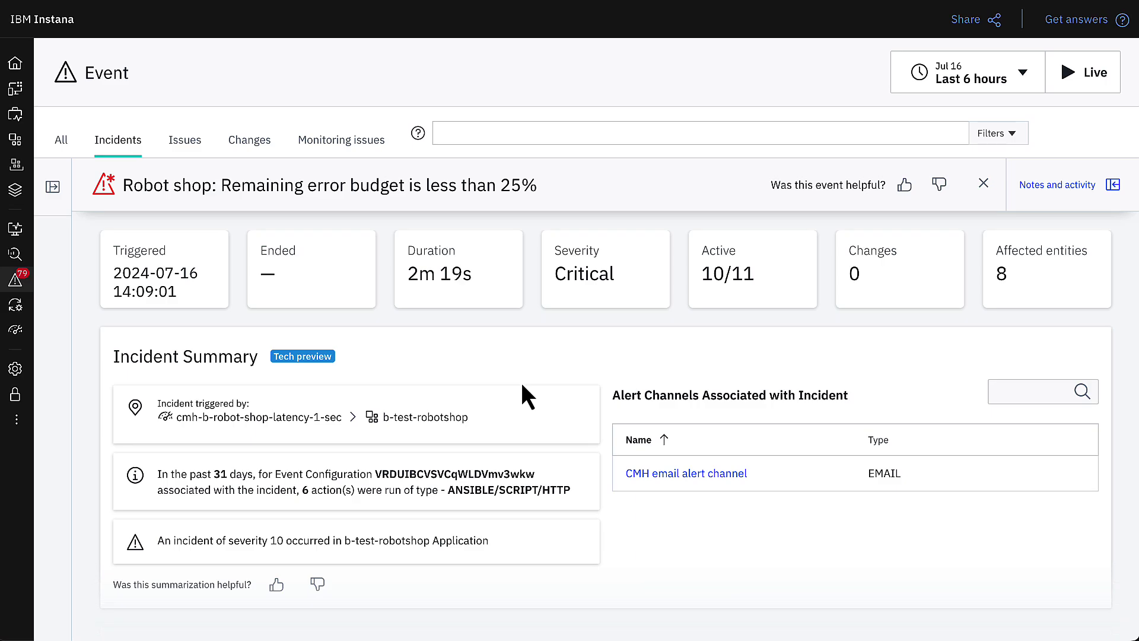
- Run the incident's "Scale kubernetes deployment" automation policy and confirm the scale-kubernetes-deployment-2 action
{"action": "scroll", "coordinate": [649, 547], "scroll_direction": "down", "scroll_amount": 3}
{"action": "scroll", "coordinate": [650, 548], "scroll_direction": "down", "scroll_amount": 15}
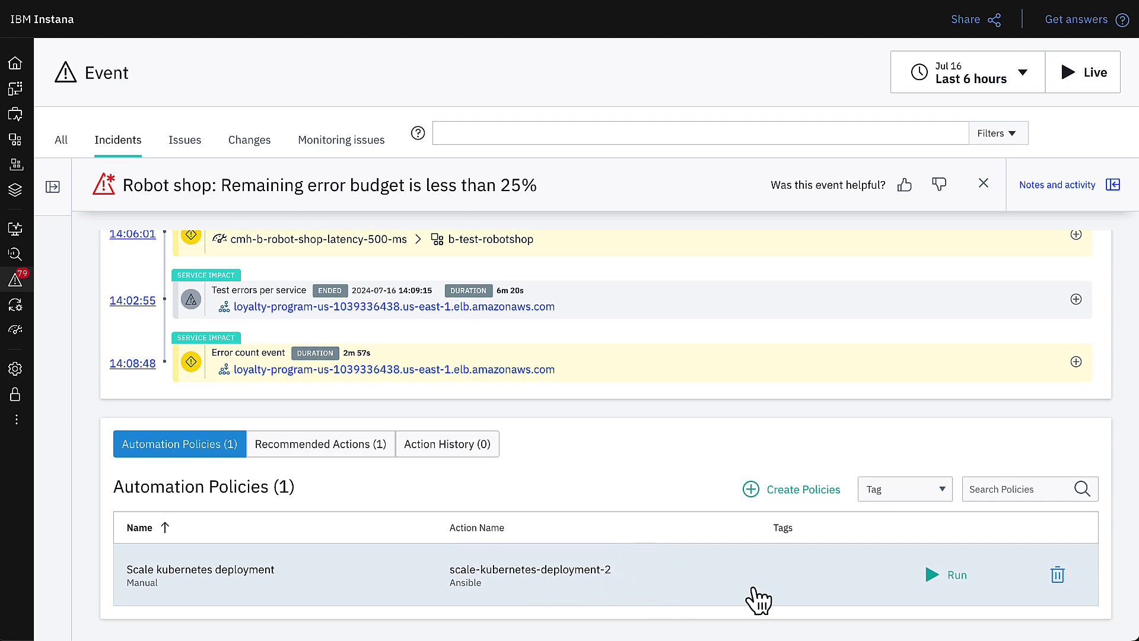
{"action": "left_click", "coordinate": [949, 578]}
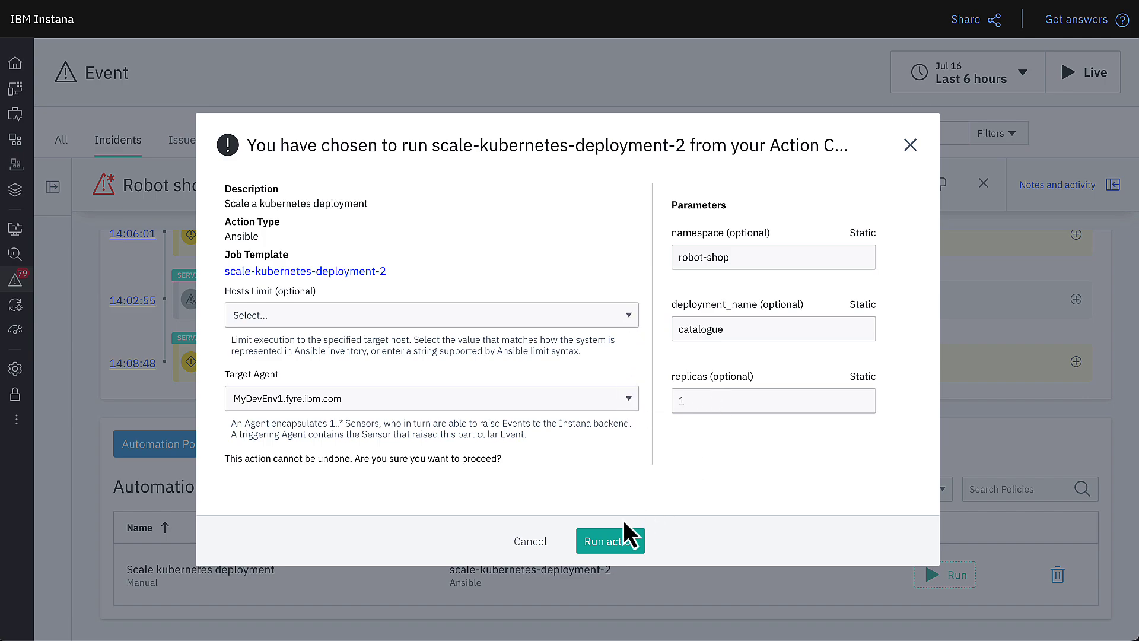
{"action": "left_click", "coordinate": [611, 543]}
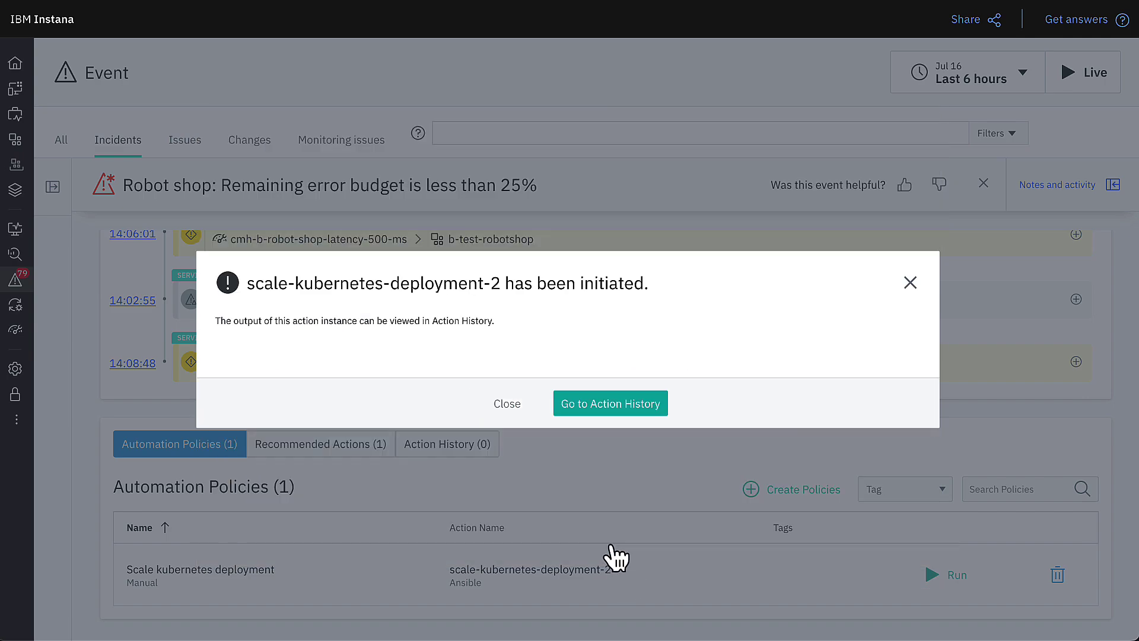
- Review the output of the scale-kubernetes-deployment-2 run in the incident's action history, and close its details
{"action": "left_click", "coordinate": [608, 409]}
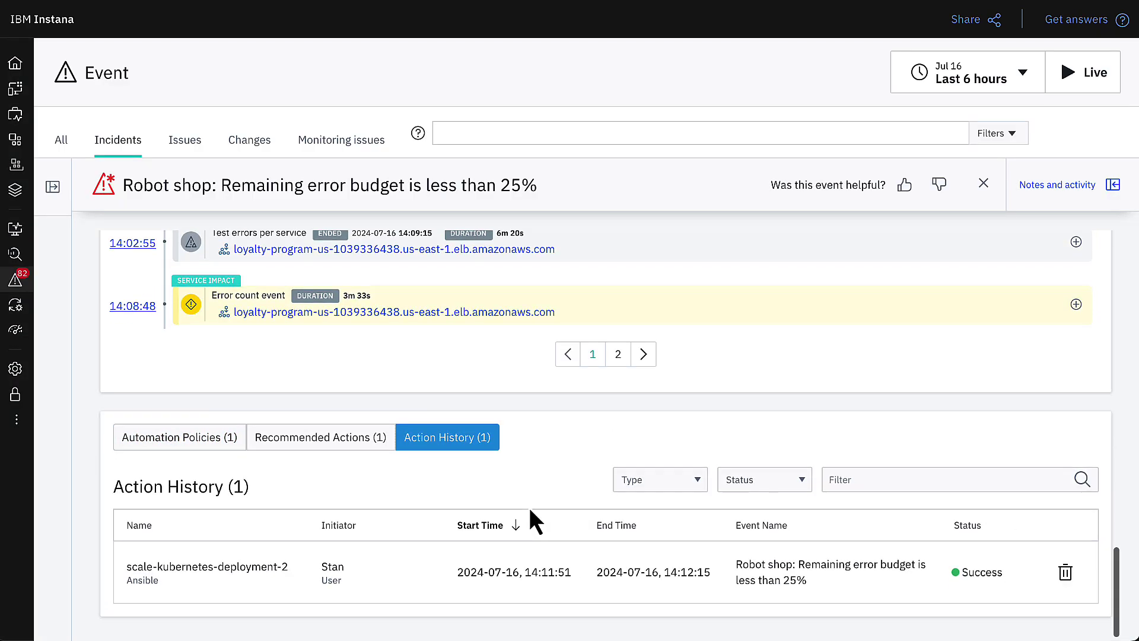
{"action": "left_click", "coordinate": [313, 573]}
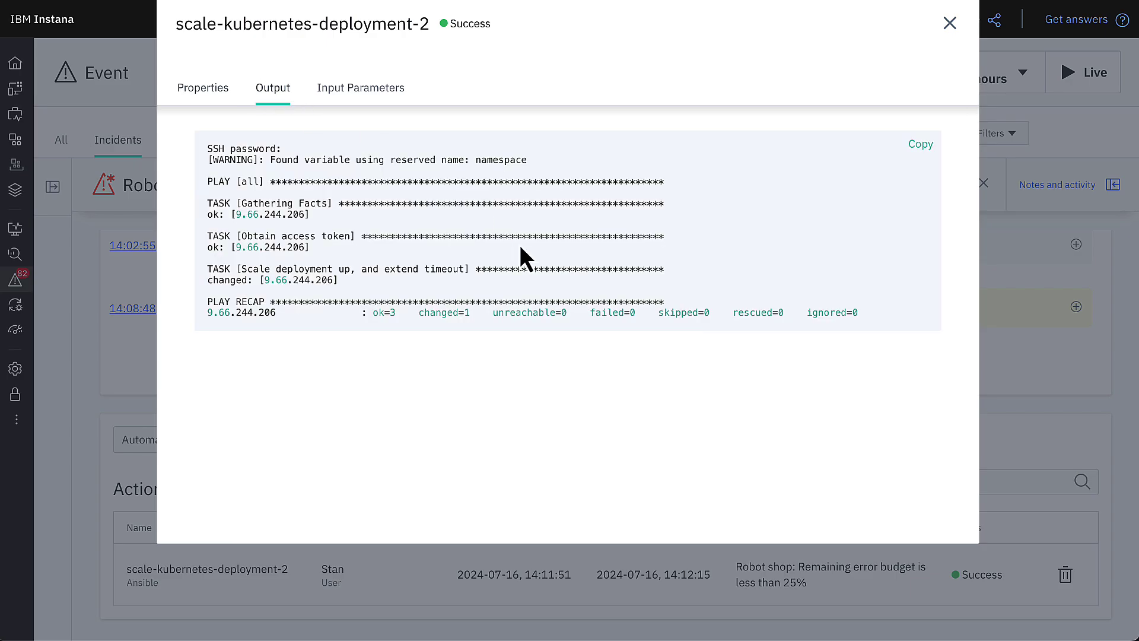
{"action": "left_click", "coordinate": [949, 23]}
- Open the cmh-b-robot-shop-latency-1-sec objective that triggered the incident from the Incident Summary
{"action": "scroll", "coordinate": [549, 361], "scroll_direction": "up", "scroll_amount": 10}
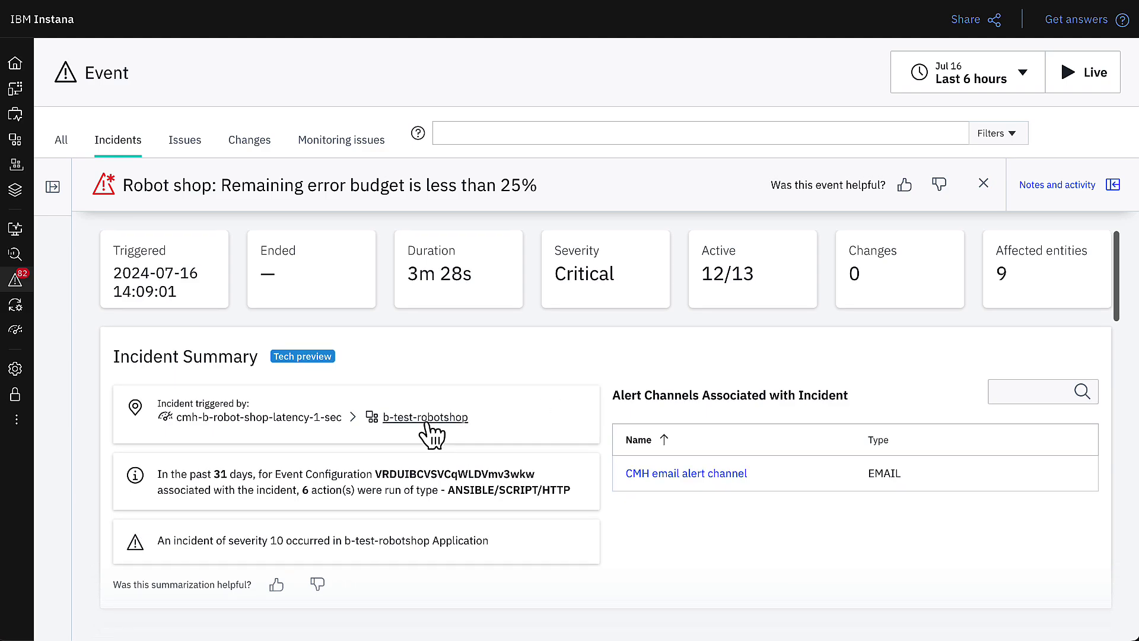
{"action": "left_click", "coordinate": [265, 419]}
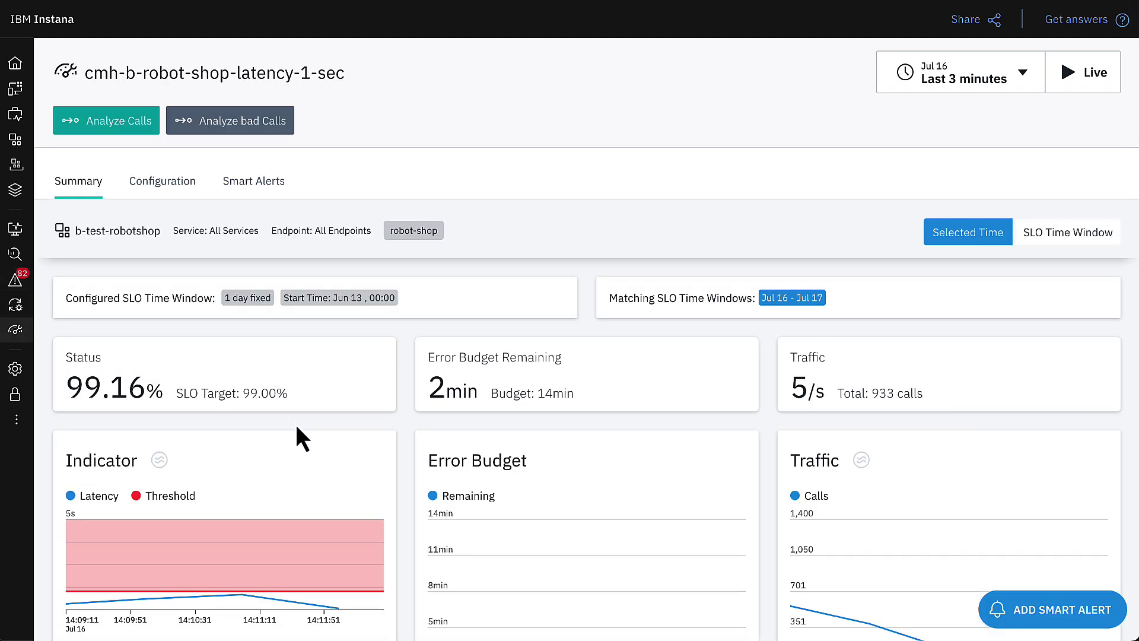